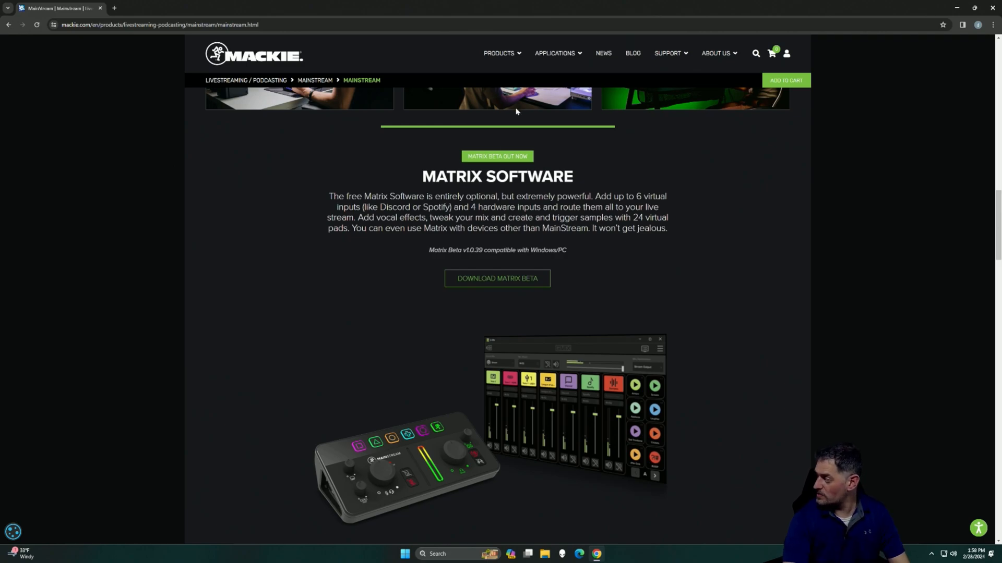
# Step: Examine the available output and input devices in the Windows sound settings, and close the settings window
pyautogui.click(956, 559)
pyautogui.click(975, 508)
pyautogui.click(898, 531)
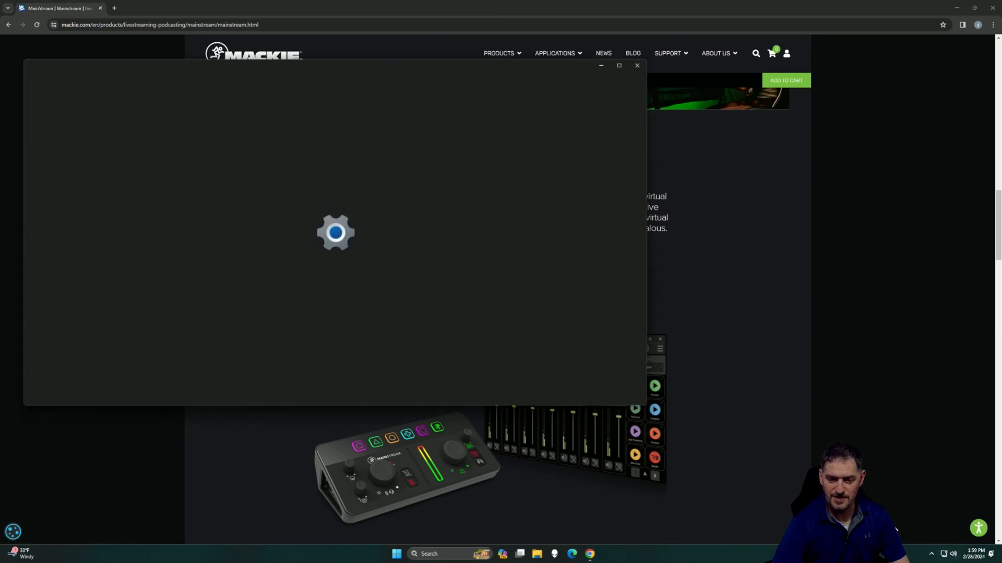
pyautogui.scroll(-10, 287, 177)
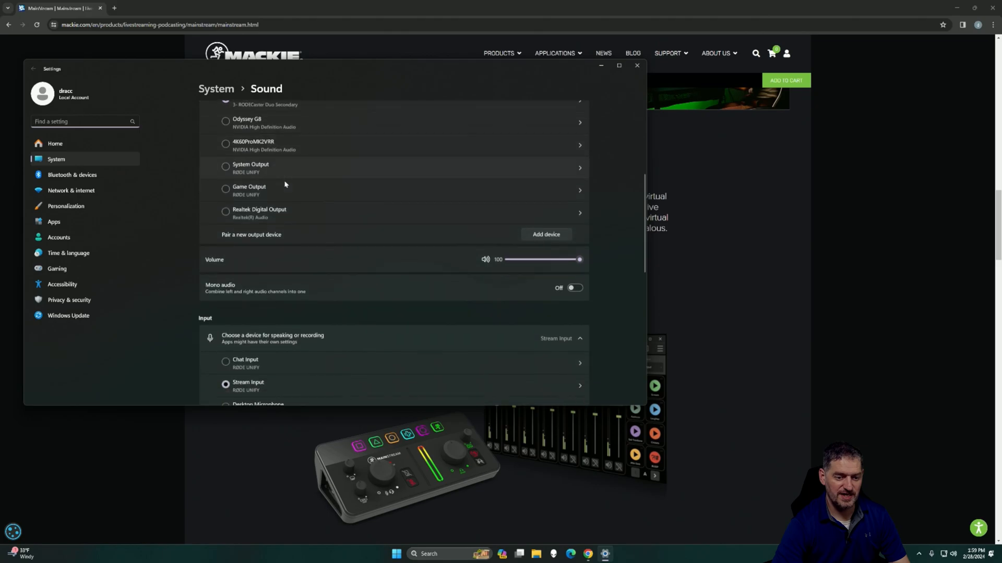
pyautogui.scroll(10, 357, 263)
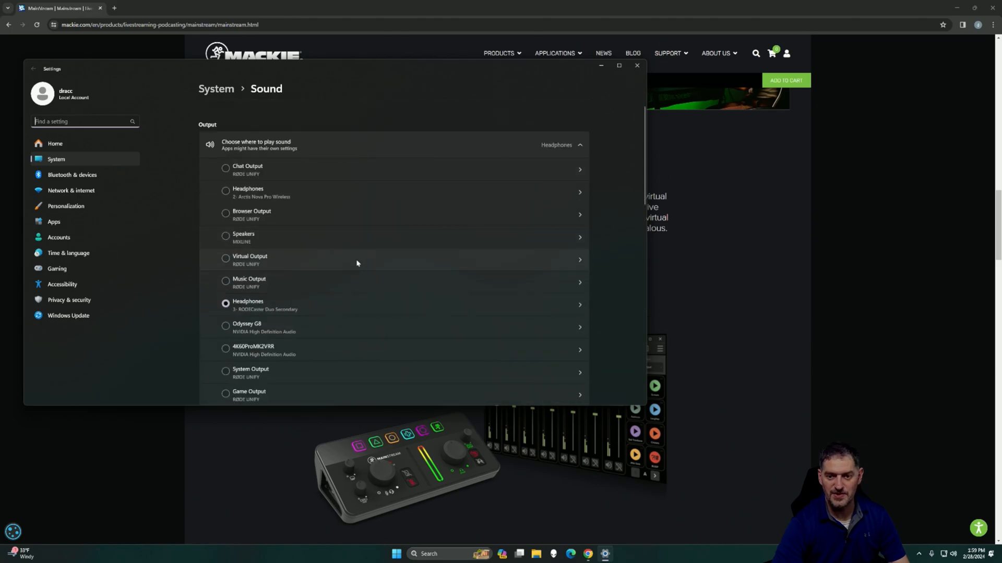
pyautogui.click(637, 65)
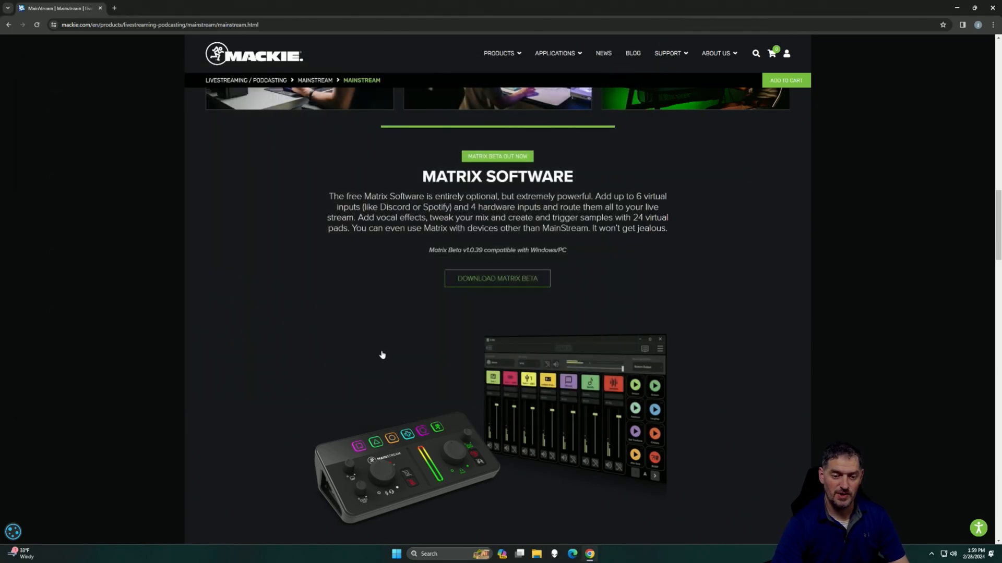
# Step: Download the Mackie-Matrix-Beta-v1.0.39 installer from the Matrix Software section of the Mackie page
pyautogui.click(494, 280)
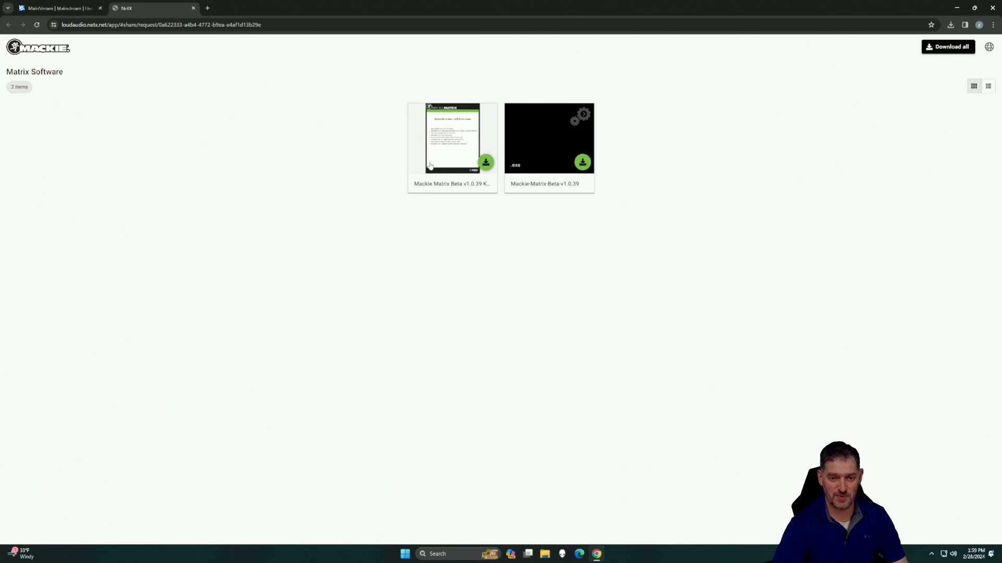
pyautogui.click(582, 163)
pyautogui.click(951, 24)
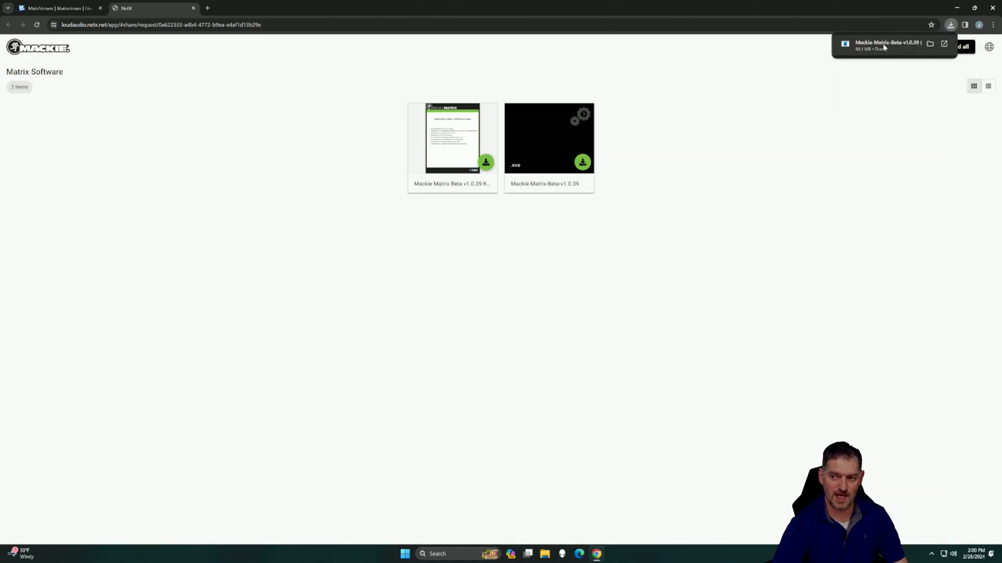
# Step: Run the downloaded installer despite the SmartScreen block, install Mackie Matrix in C:\Program Files\Mackie Matrix, and close the browser
pyautogui.click(884, 45)
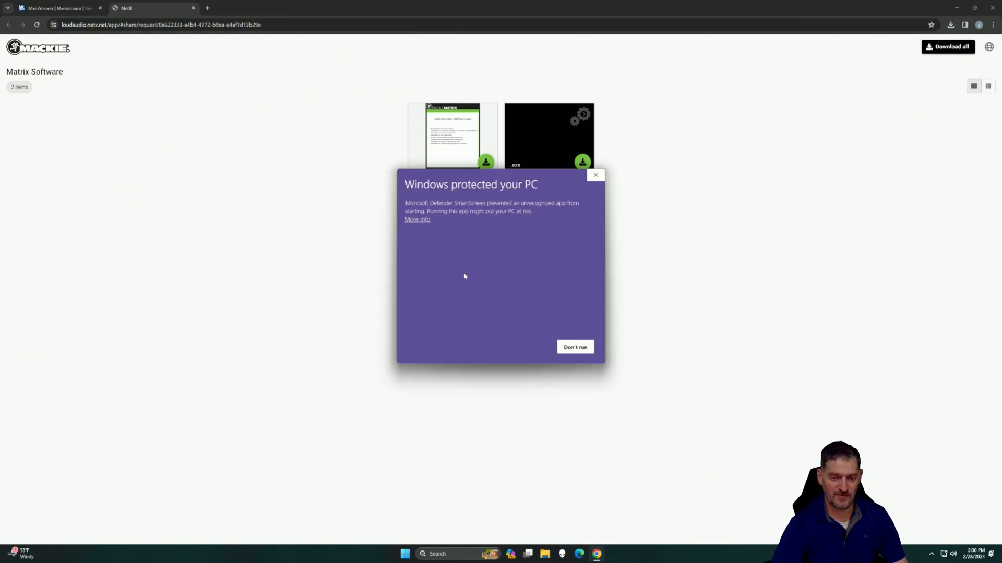
pyautogui.click(417, 220)
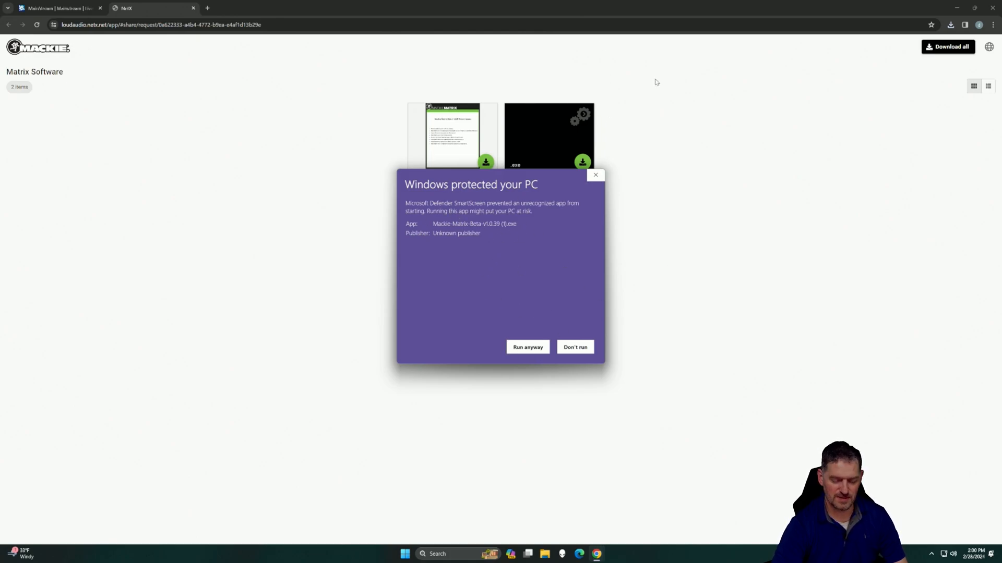
pyautogui.click(526, 347)
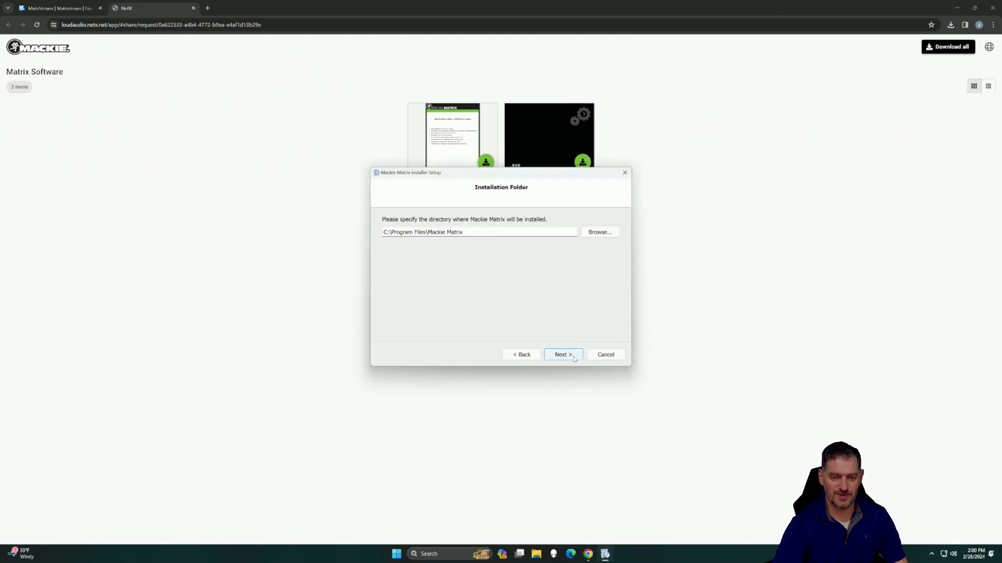
pyautogui.click(563, 355)
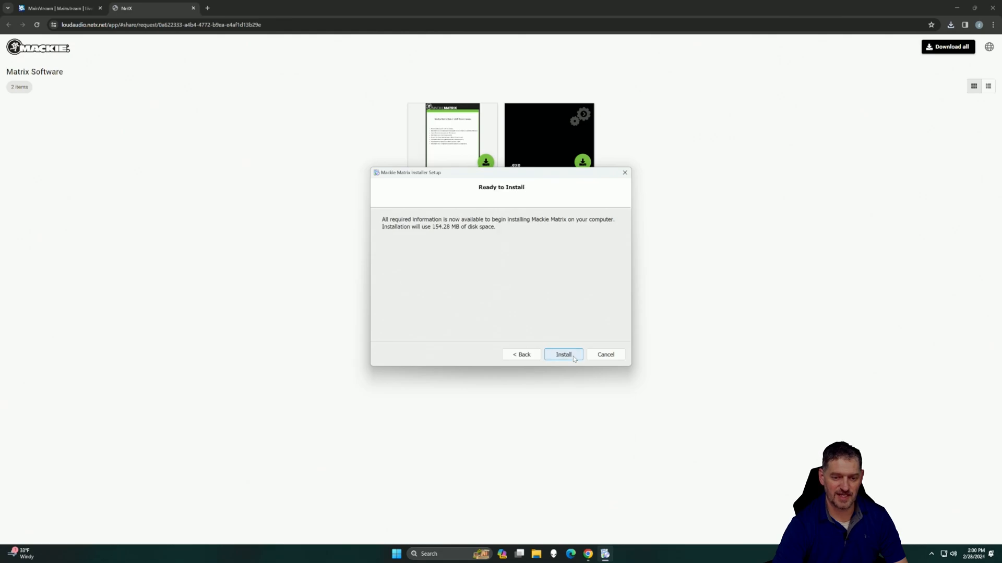
pyautogui.click(573, 358)
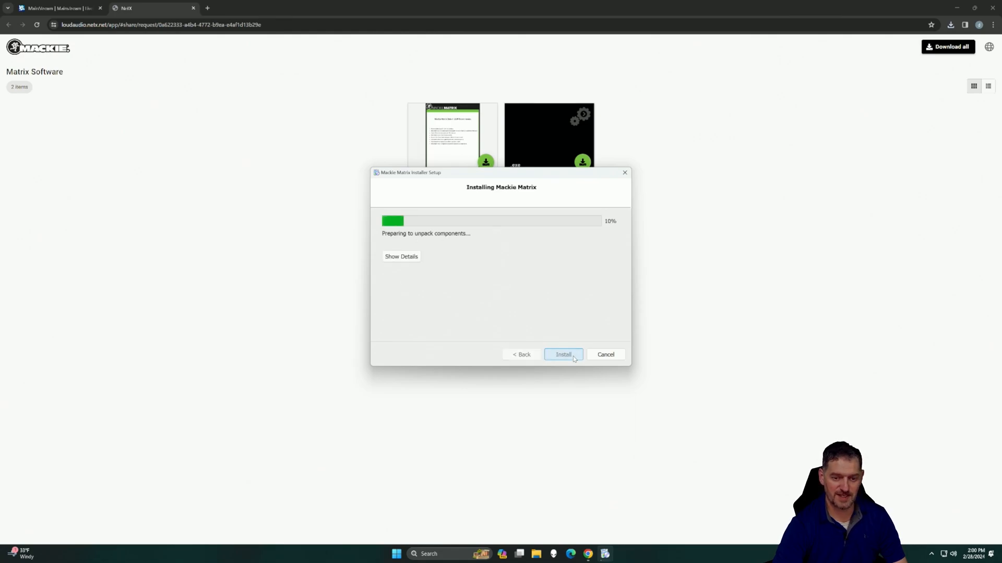
pyautogui.click(608, 354)
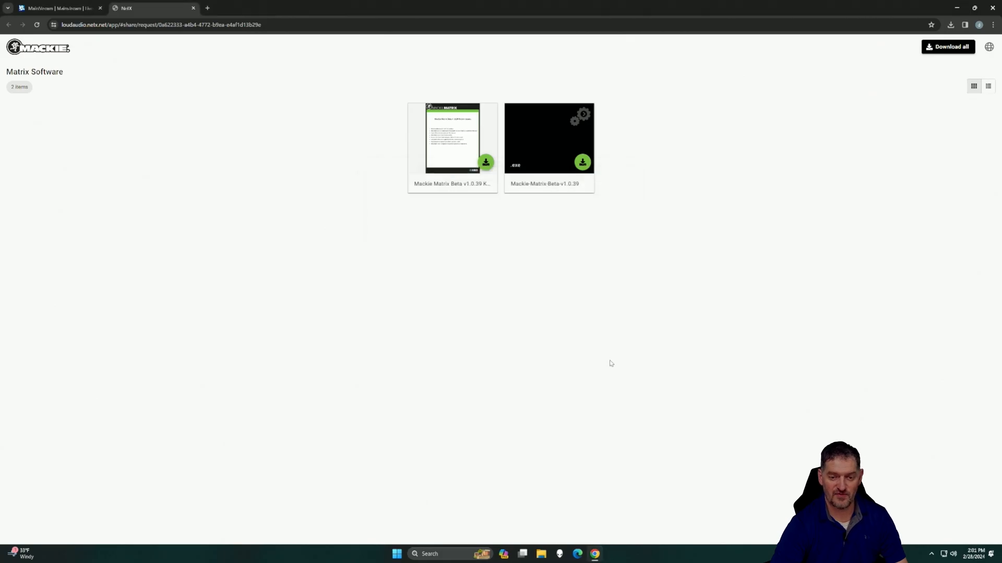
pyautogui.click(992, 8)
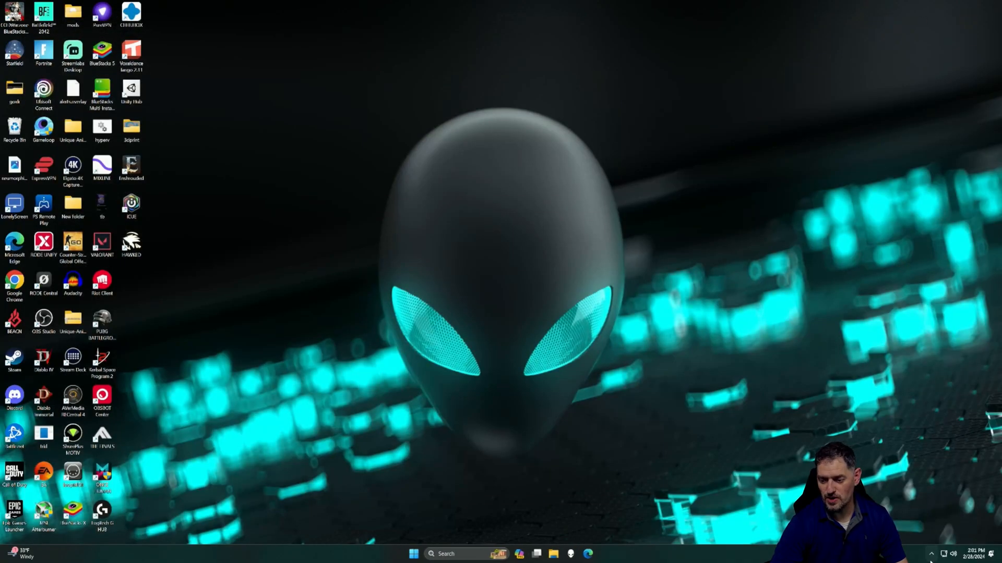
# Step: Open the Windows sound settings and examine the MainStream and Mackie Matrix channels among the output devices
pyautogui.click(932, 555)
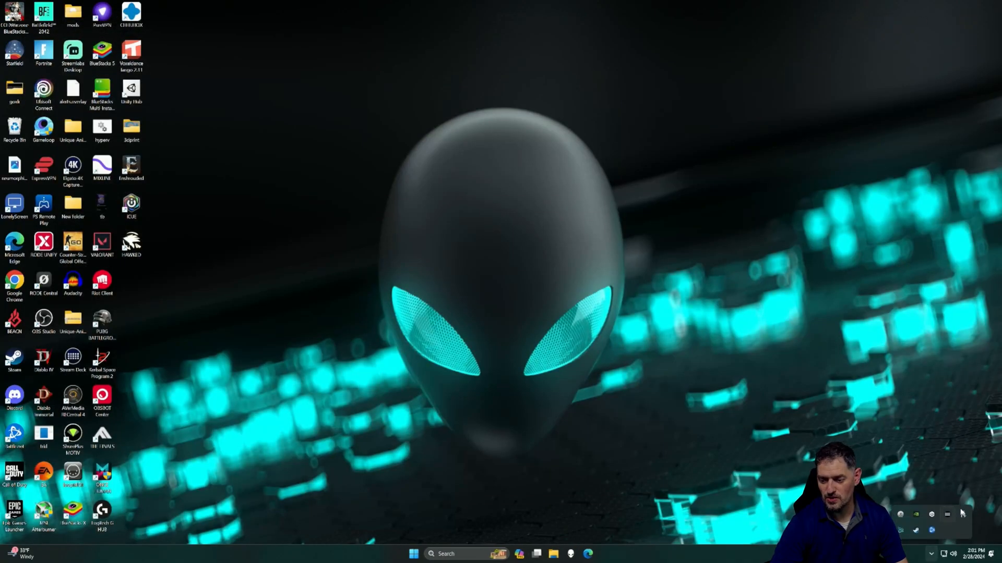
pyautogui.click(956, 557)
pyautogui.click(986, 507)
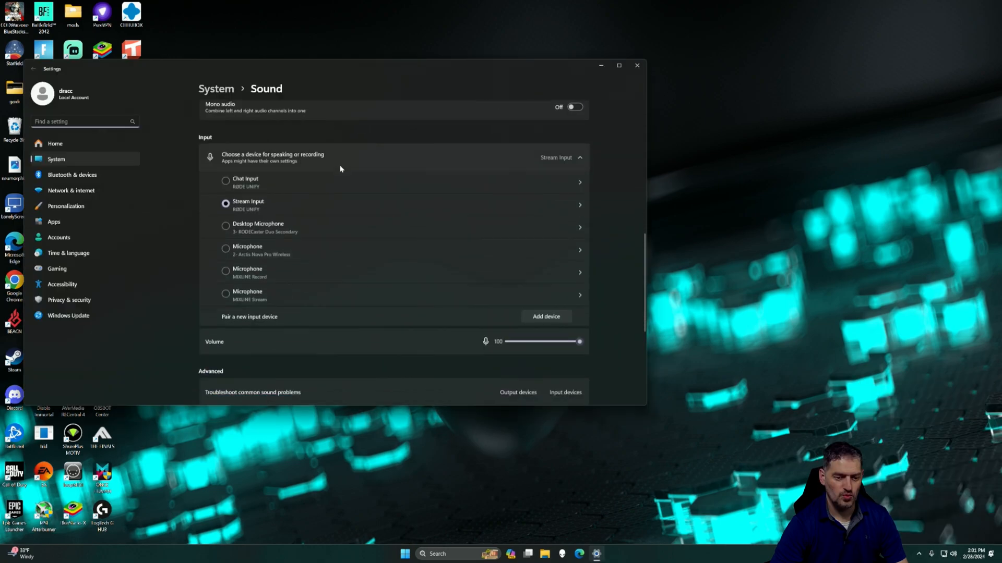
pyautogui.scroll(-3, 340, 169)
pyautogui.scroll(6, 338, 169)
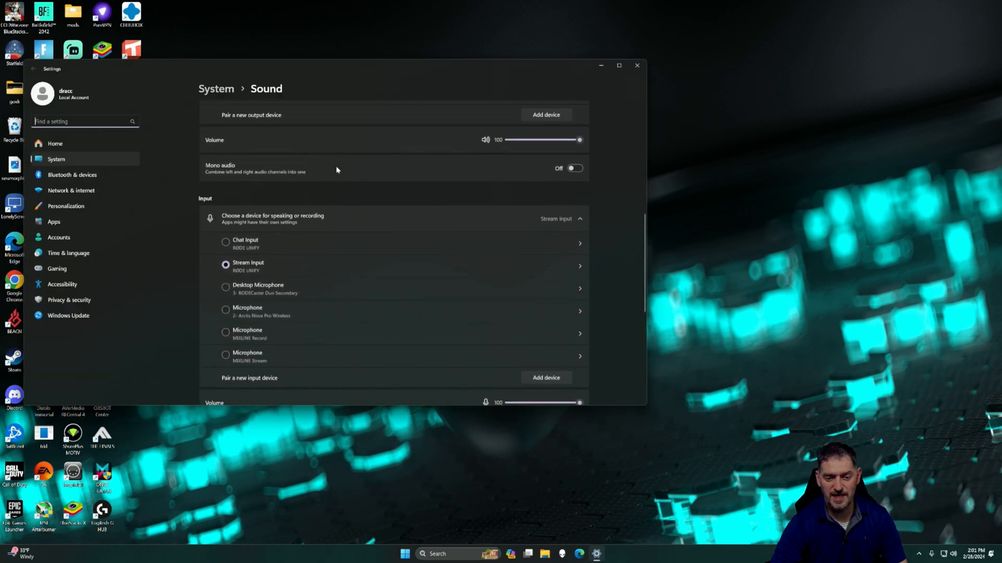
pyautogui.scroll(4, 336, 169)
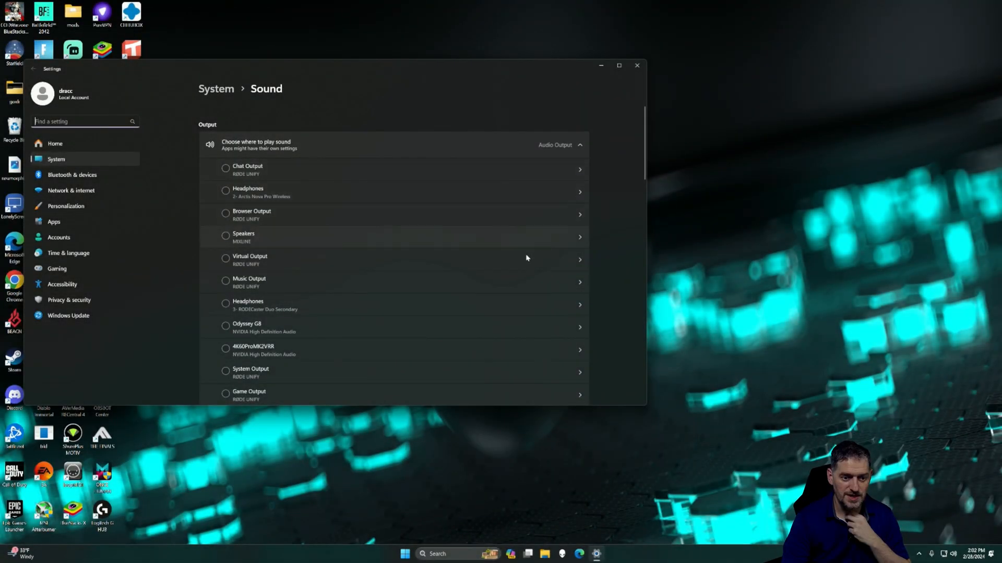
pyautogui.scroll(-5, 324, 260)
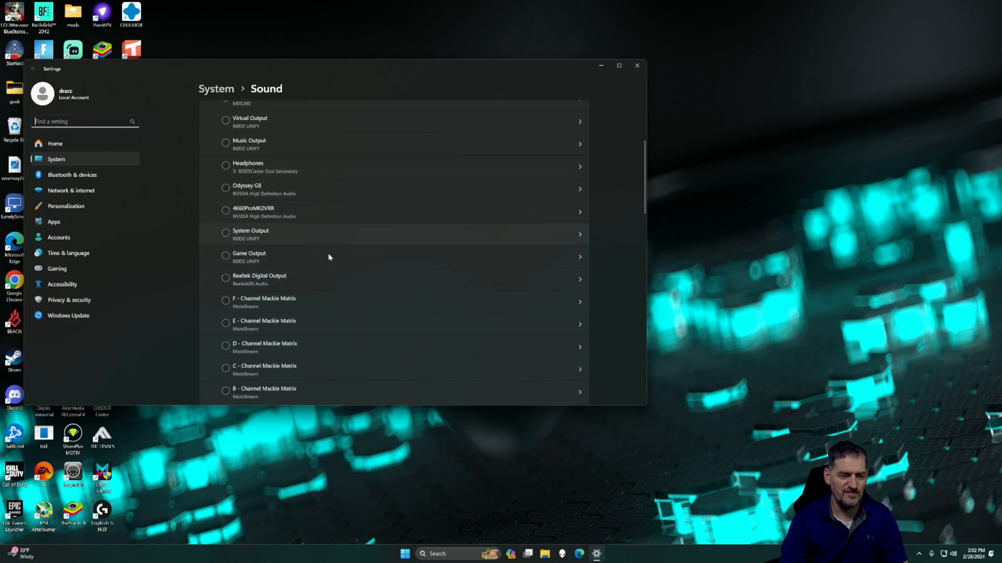
pyautogui.scroll(-1, 329, 259)
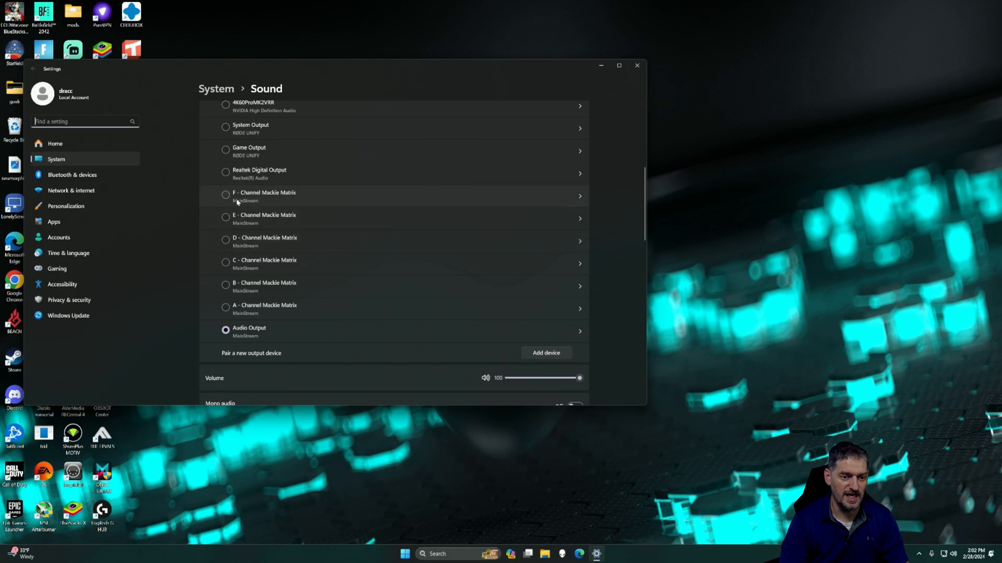
pyautogui.scroll(-5, 236, 202)
pyautogui.scroll(2, 280, 226)
# Step: Review the MainStream and Mackie Matrix mixes among the input devices, and close the sound settings
pyautogui.scroll(-2, 284, 246)
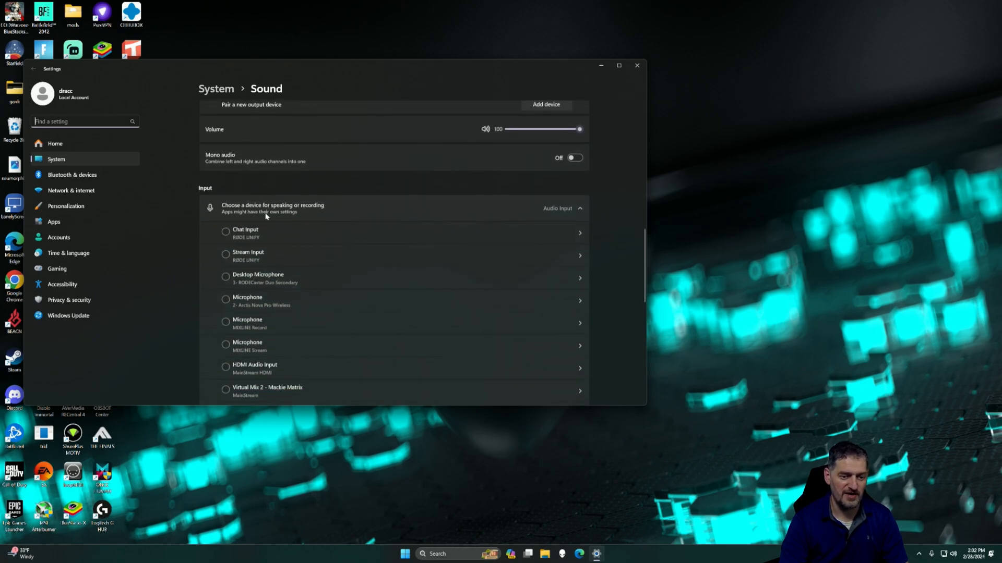
pyautogui.scroll(-1, 285, 254)
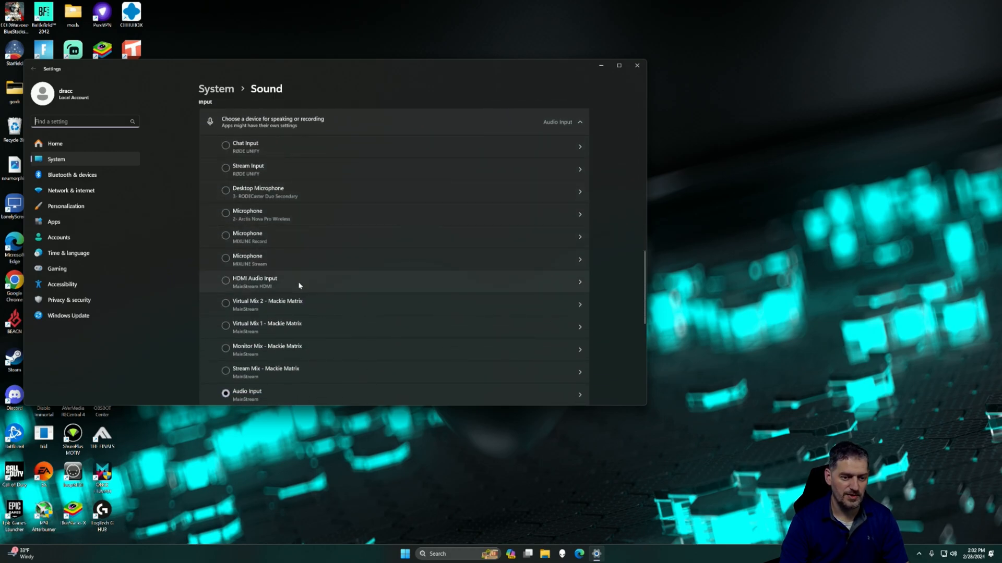
pyautogui.scroll(-1, 232, 285)
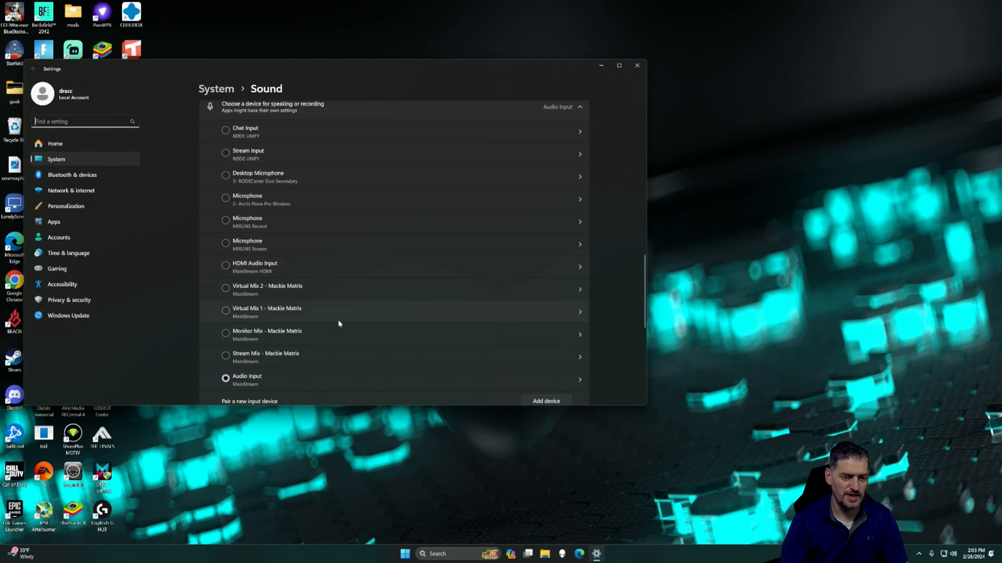
pyautogui.scroll(-2, 248, 320)
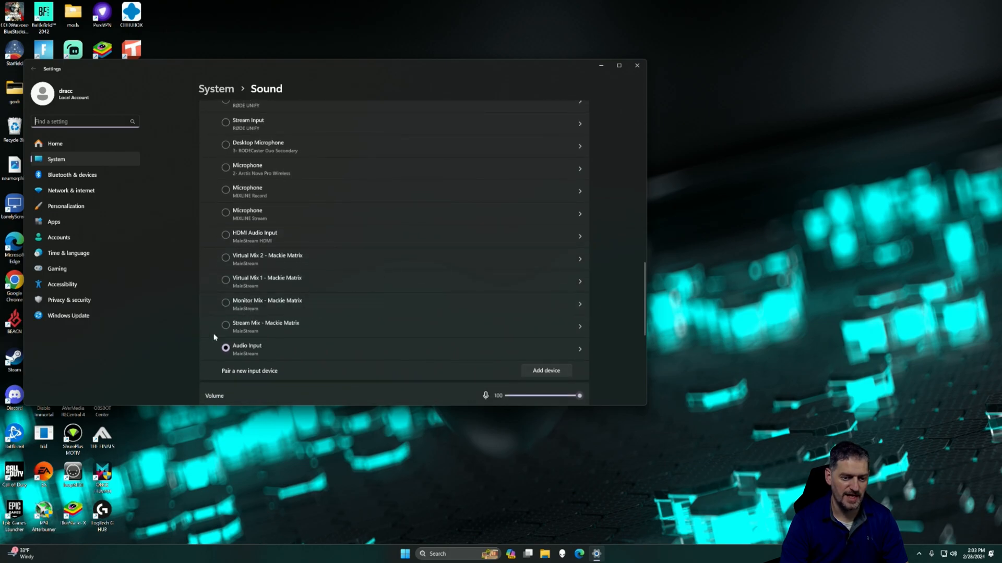
pyautogui.scroll(-2, 268, 324)
pyautogui.scroll(3, 269, 325)
pyautogui.scroll(4, 268, 325)
pyautogui.scroll(-6, 268, 326)
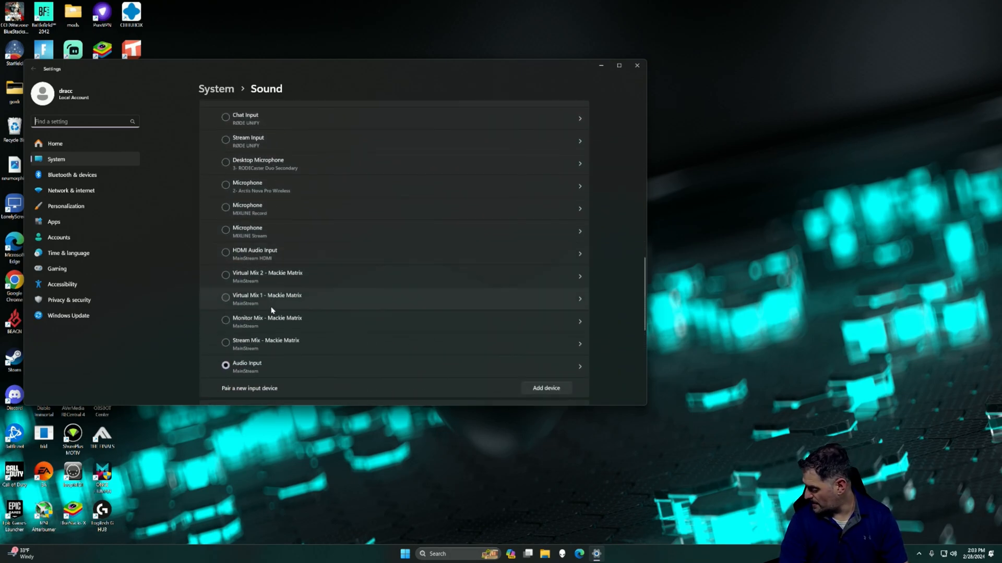
pyautogui.click(639, 68)
# Step: Launch Mackie Matrix and continue past the audio device connection screen to Mixer Setup
pyautogui.click(462, 554)
pyautogui.click(467, 323)
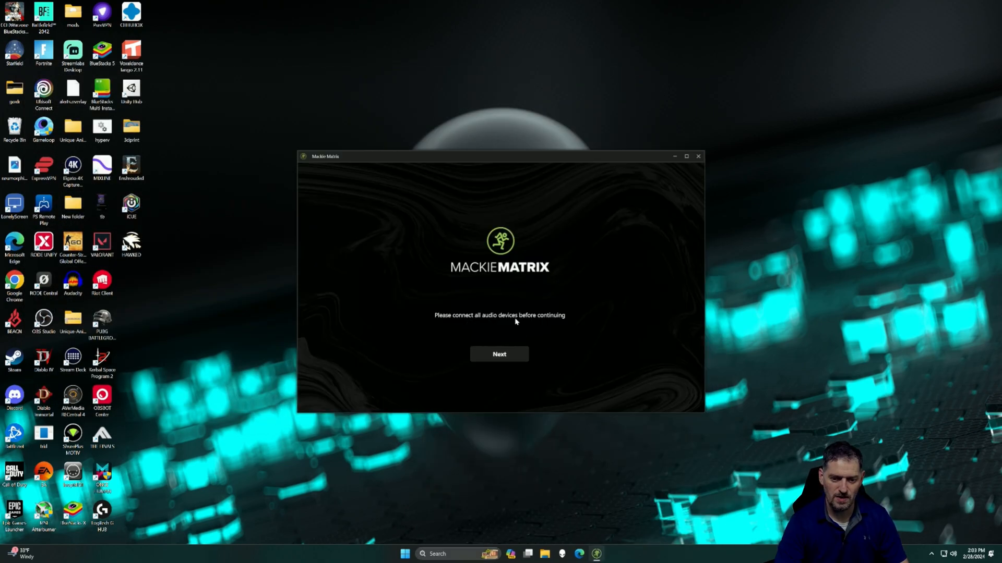
pyautogui.click(508, 358)
# Step: Try maximizing the Mixer Setup window, restore its size, and reposition it near the upper middle of the desktop
pyautogui.moveTo(553, 156); pyautogui.dragTo(655, 143)
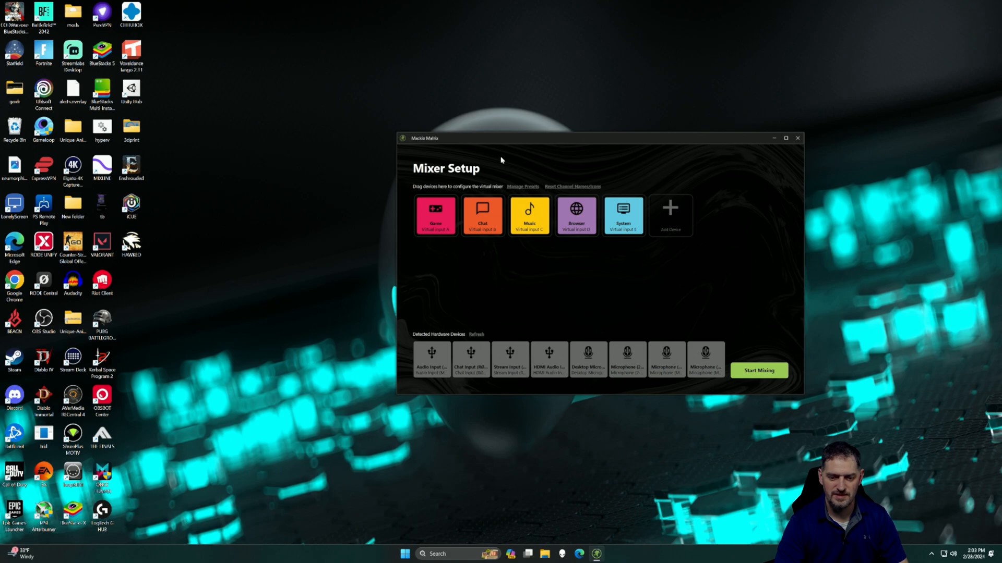
pyautogui.click(786, 139)
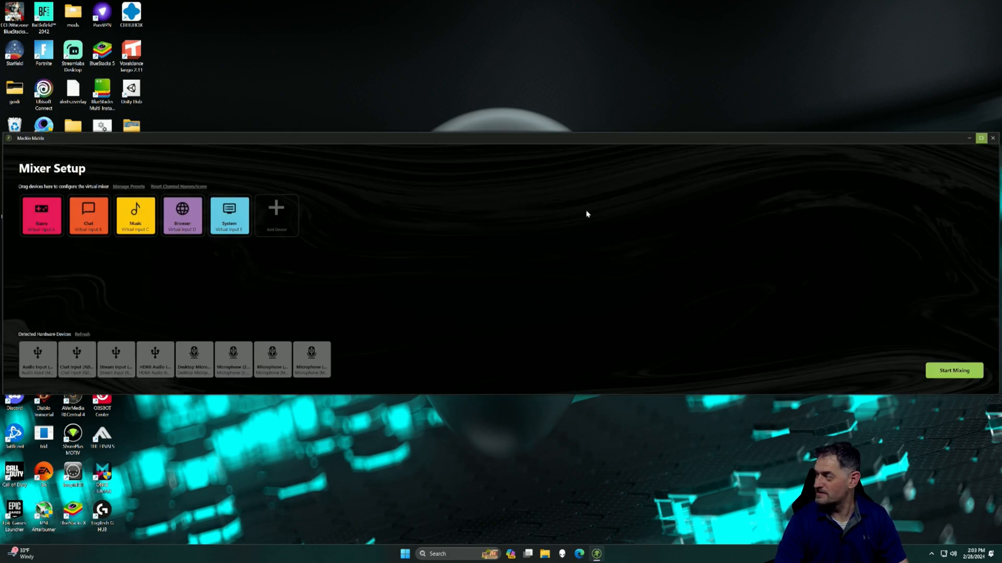
pyautogui.click(982, 140)
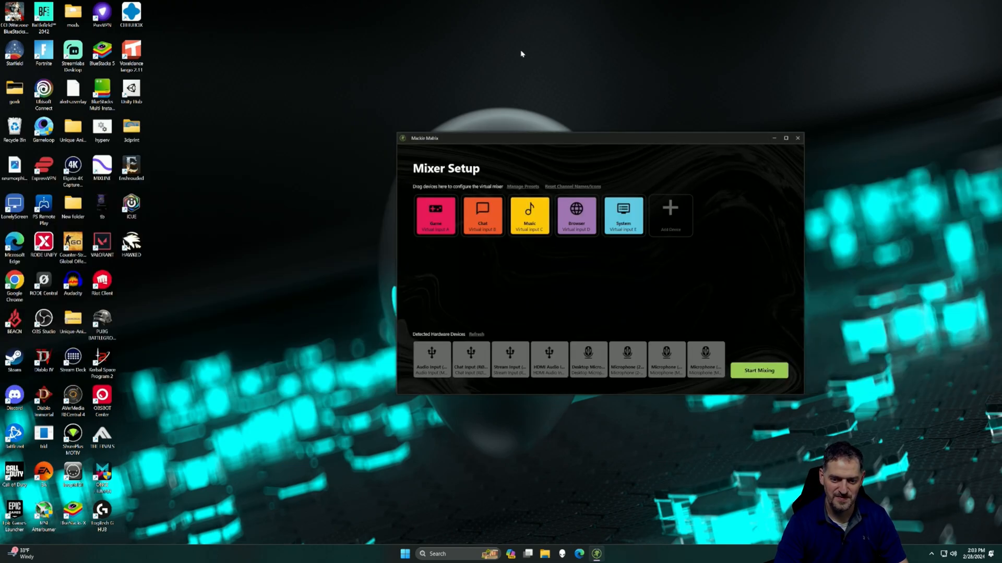
pyautogui.moveTo(670, 138); pyautogui.dragTo(554, 80)
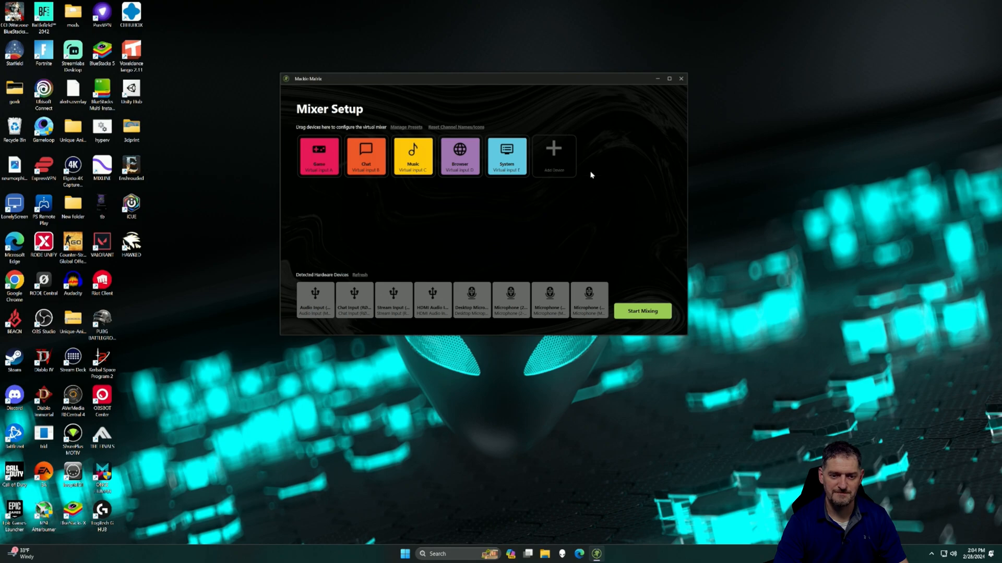
# Step: Add all detected hardware devices and Virtual Input F to the virtual mixer
pyautogui.click(556, 150)
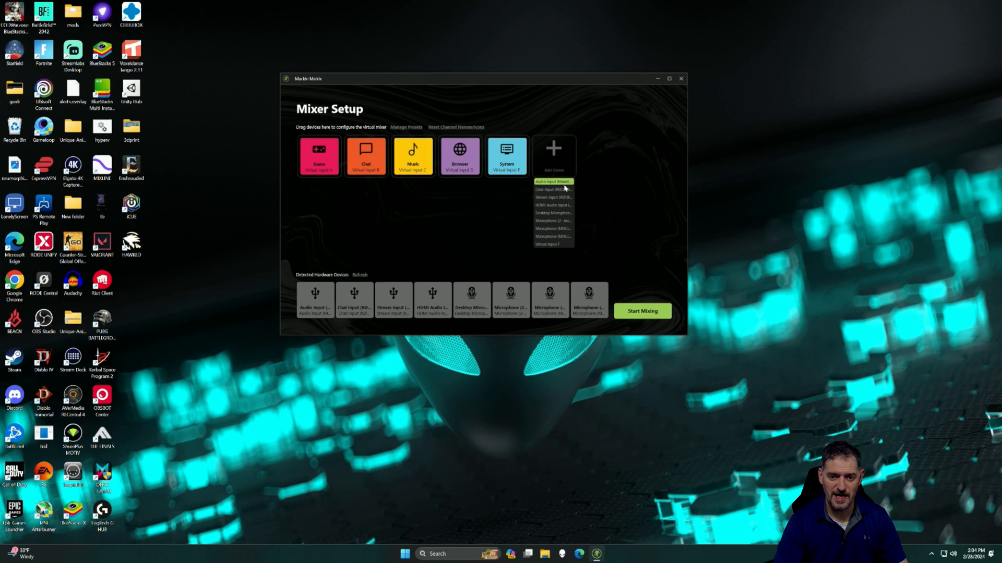
pyautogui.click(554, 158)
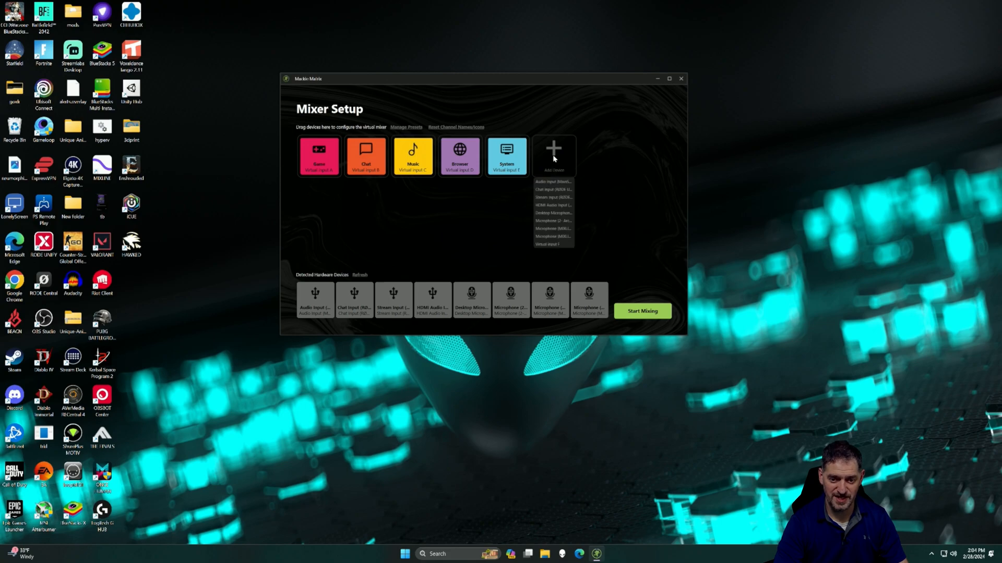
pyautogui.click(552, 185)
pyautogui.click(349, 295)
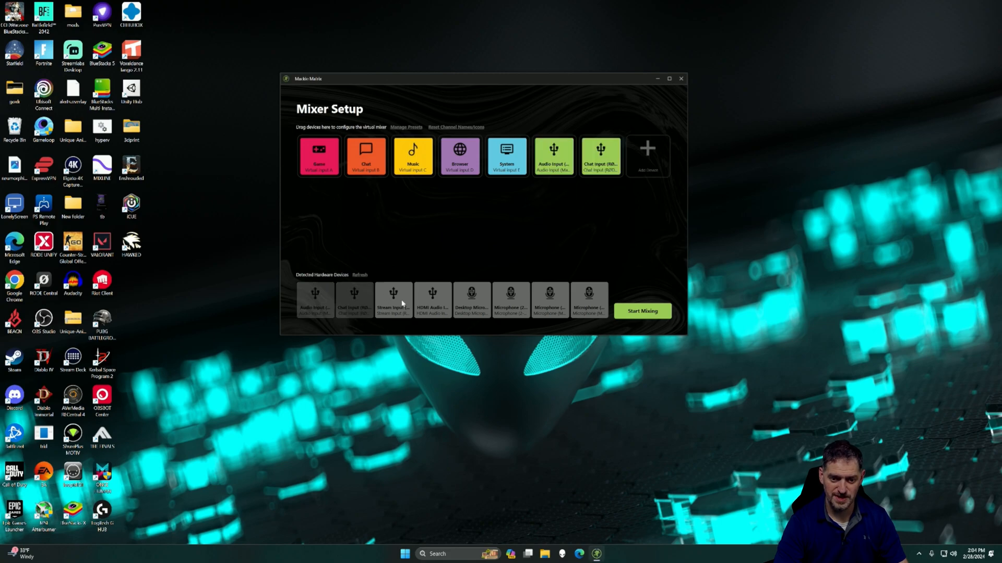
pyautogui.click(401, 301)
pyautogui.moveTo(441, 303); pyautogui.dragTo(541, 201)
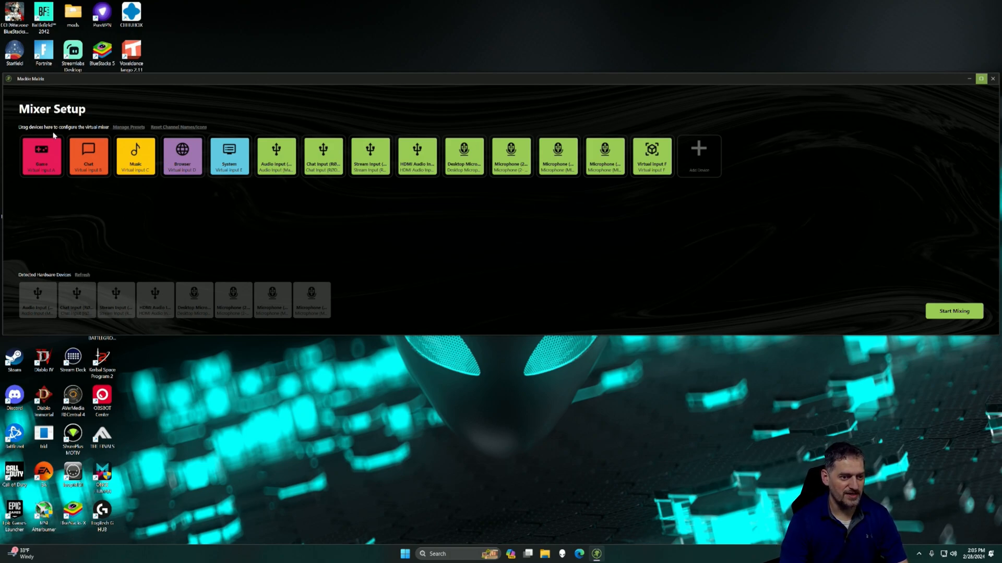
# Step: Inspect the MainStream factory preset in the preset manager and close the manager without recalling it
pyautogui.click(120, 129)
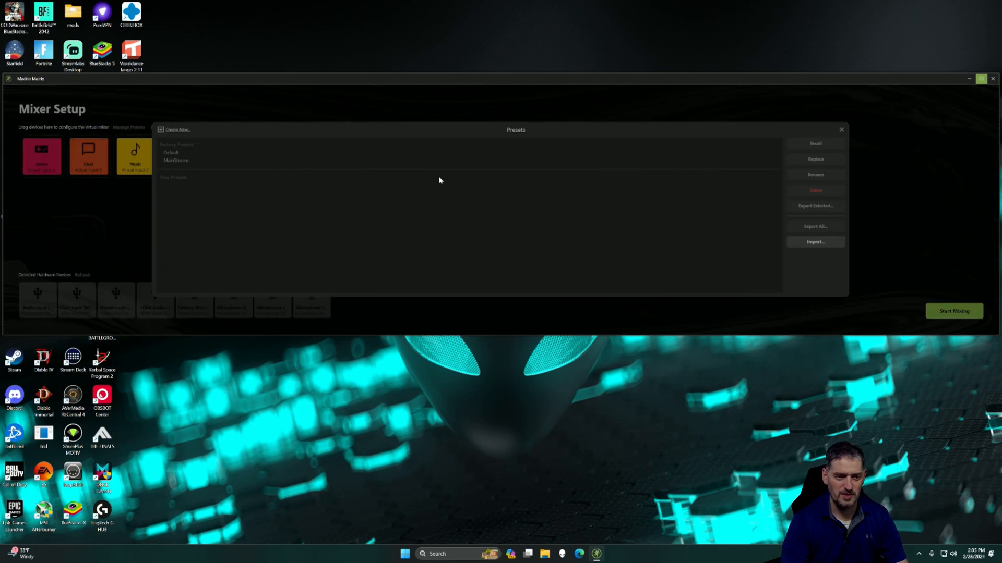
pyautogui.click(176, 162)
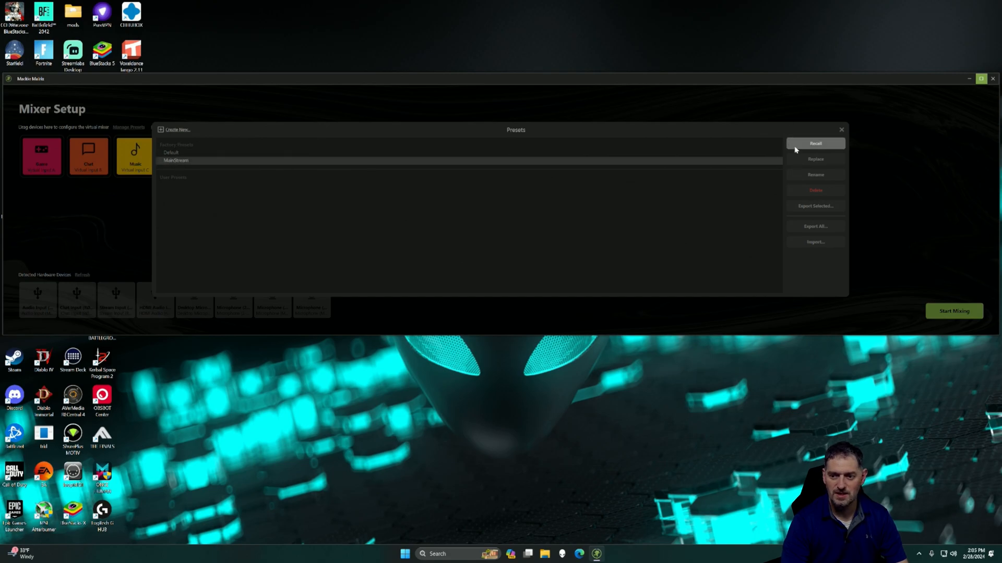
pyautogui.click(841, 130)
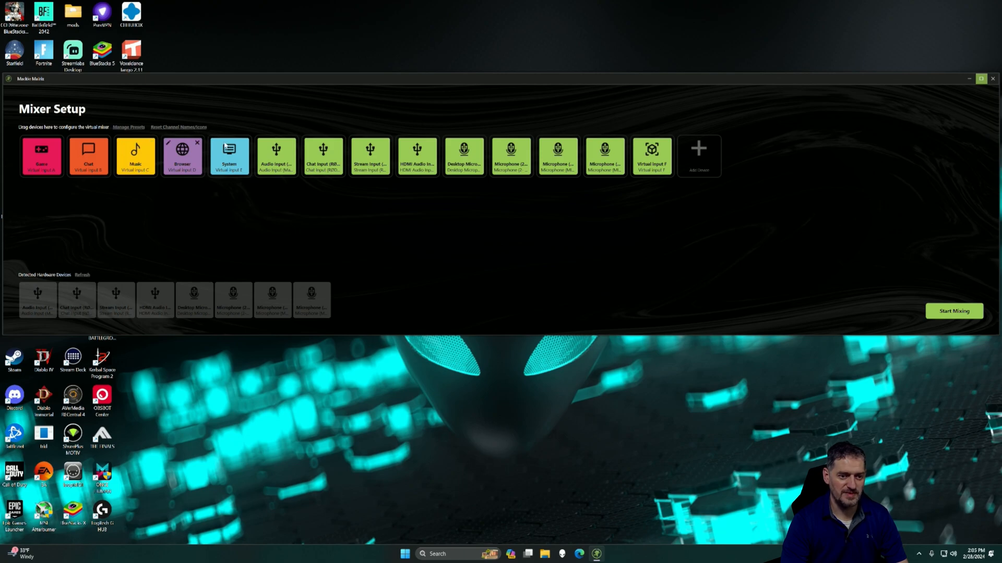
# Step: Start mixing with the configured channels and select Stream as the current mix
pyautogui.click(952, 315)
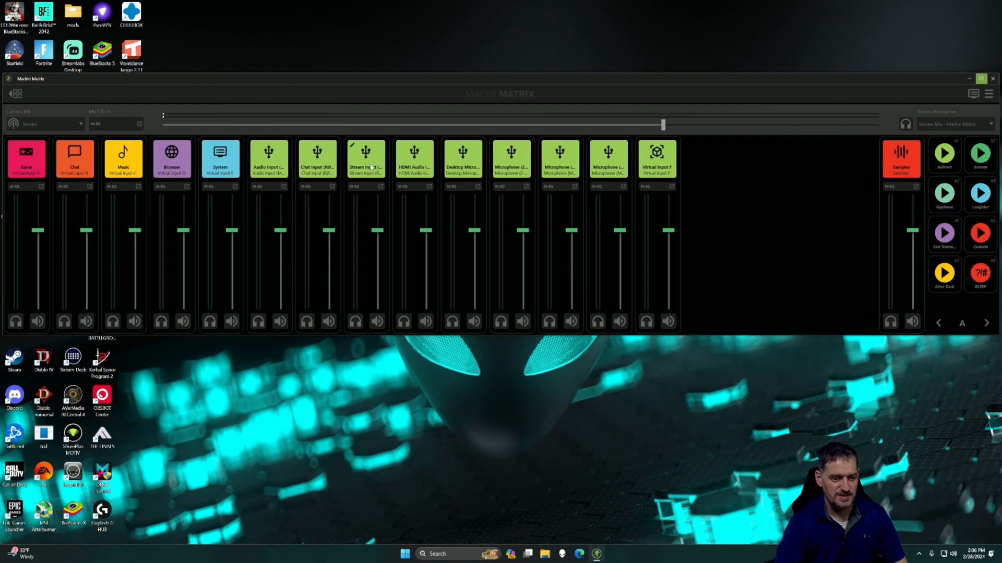
pyautogui.click(55, 126)
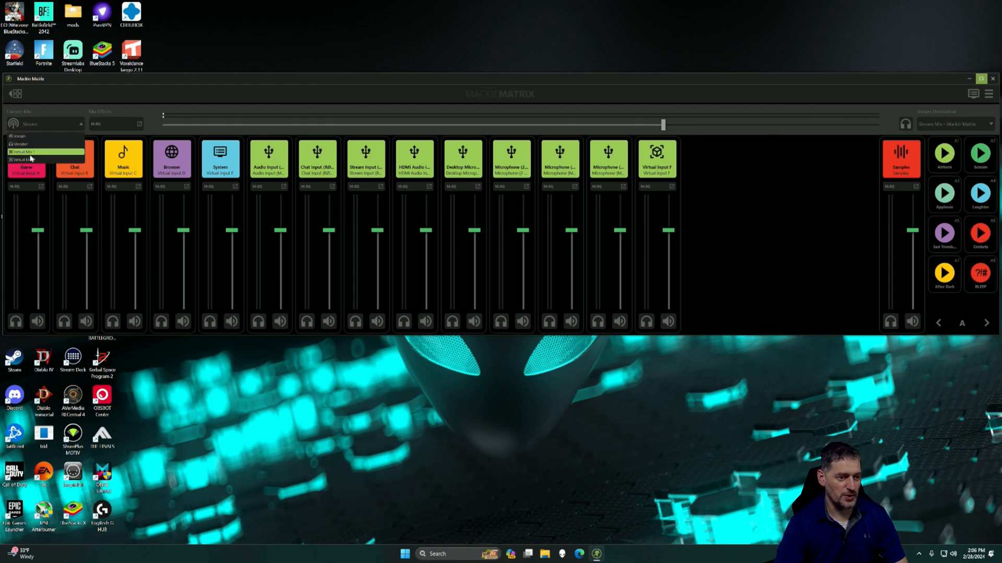
pyautogui.click(41, 136)
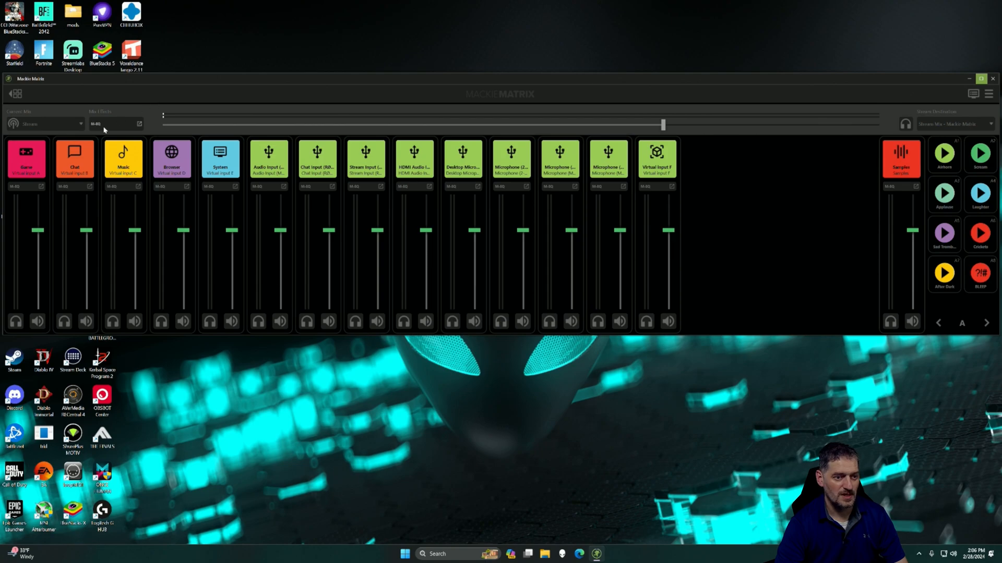
# Step: Open the Stream mix's equalizer and move Band 1 to about 20 Hz with a gain of about 7.1 dB
pyautogui.click(109, 127)
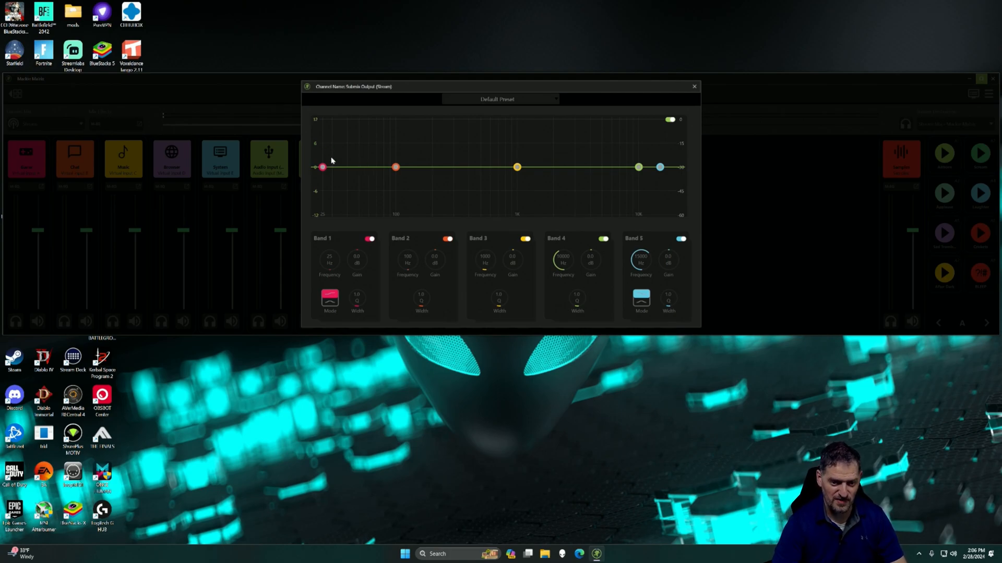
pyautogui.moveTo(324, 169); pyautogui.dragTo(375, 165)
pyautogui.moveTo(380, 124); pyautogui.dragTo(335, 172)
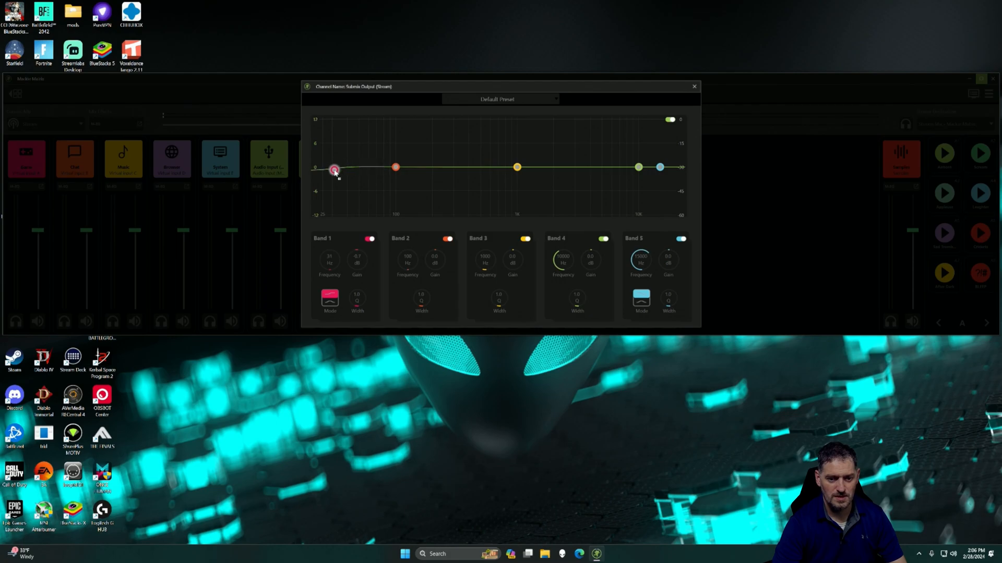
pyautogui.moveTo(330, 263); pyautogui.dragTo(313, 175)
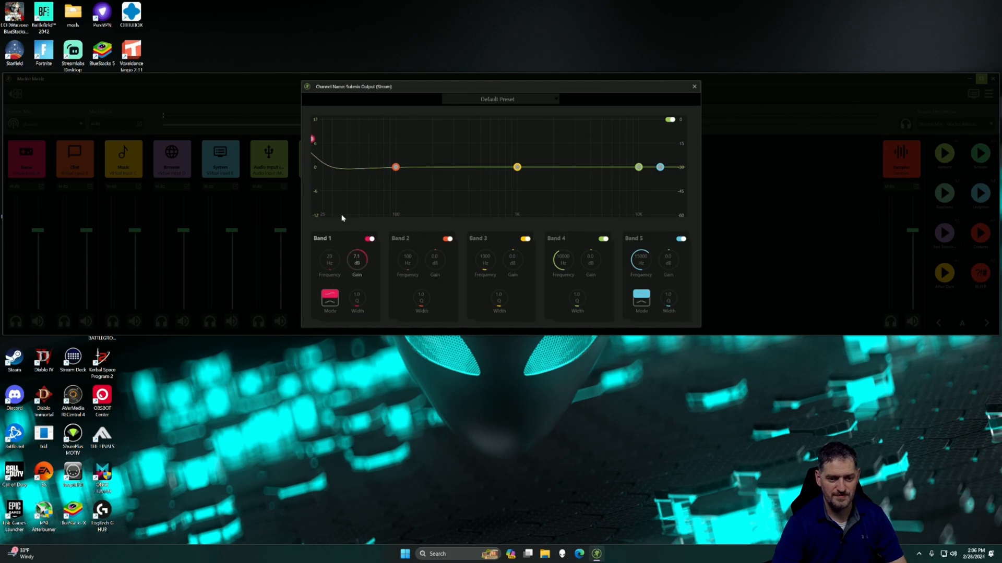
# Step: Switch Band 1 to its alternate curve mode and bring its gain down to about -0.1 dB at 20 Hz
pyautogui.click(329, 304)
pyautogui.click(334, 294)
pyautogui.click(330, 303)
pyautogui.click(331, 302)
pyautogui.click(331, 303)
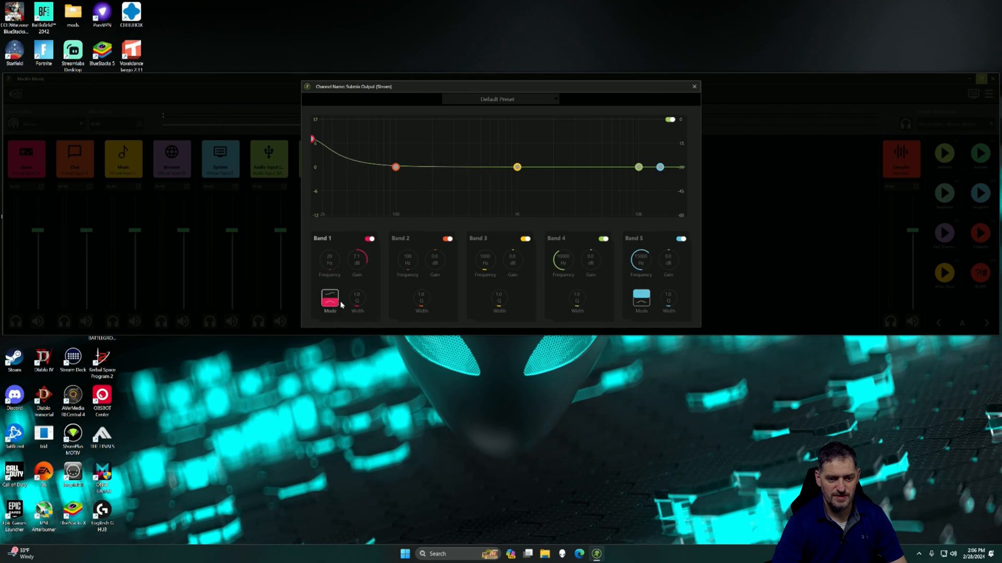
pyautogui.moveTo(358, 303)
pyautogui.mouseDown()
pyautogui.moveTo(352, 275)
pyautogui.moveTo(357, 309)
pyautogui.moveTo(356, 294)
pyautogui.mouseUp()
pyautogui.moveTo(363, 258); pyautogui.dragTo(354, 271)
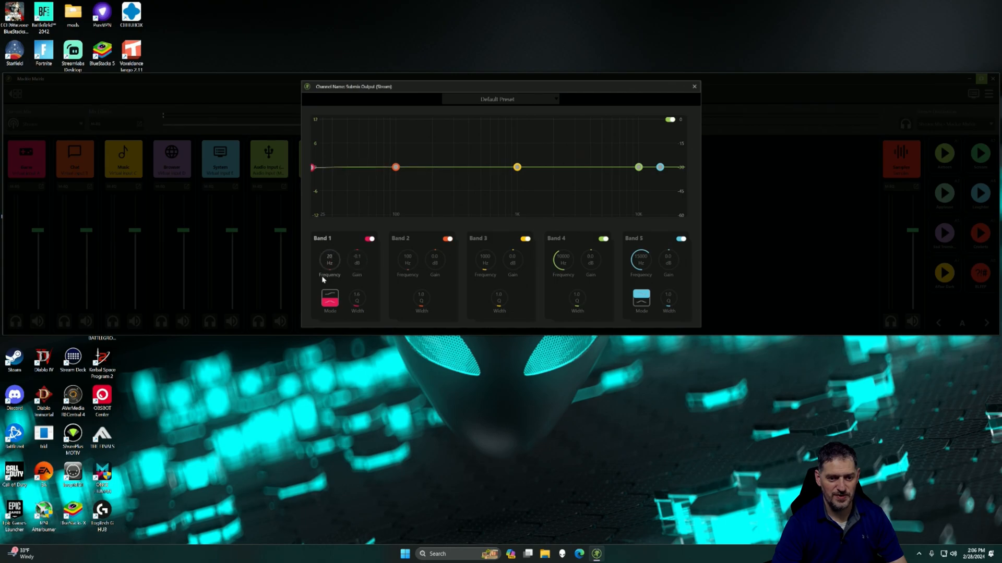
pyautogui.hotkey('ctrl', 'a')
pyautogui.moveTo(333, 267)
pyautogui.mouseDown()
pyautogui.moveTo(342, 256)
pyautogui.moveTo(316, 262)
pyautogui.mouseUp()
# Step: Raise Band 2 slightly, lower Bands 3 to 5 slightly at about 870, 4300 and 7800 Hz, and close the equalizer after reviewing its preset options
pyautogui.moveTo(395, 167)
pyautogui.mouseDown()
pyautogui.moveTo(425, 173)
pyautogui.moveTo(398, 165)
pyautogui.mouseUp()
pyautogui.moveTo(515, 172); pyautogui.dragTo(510, 173)
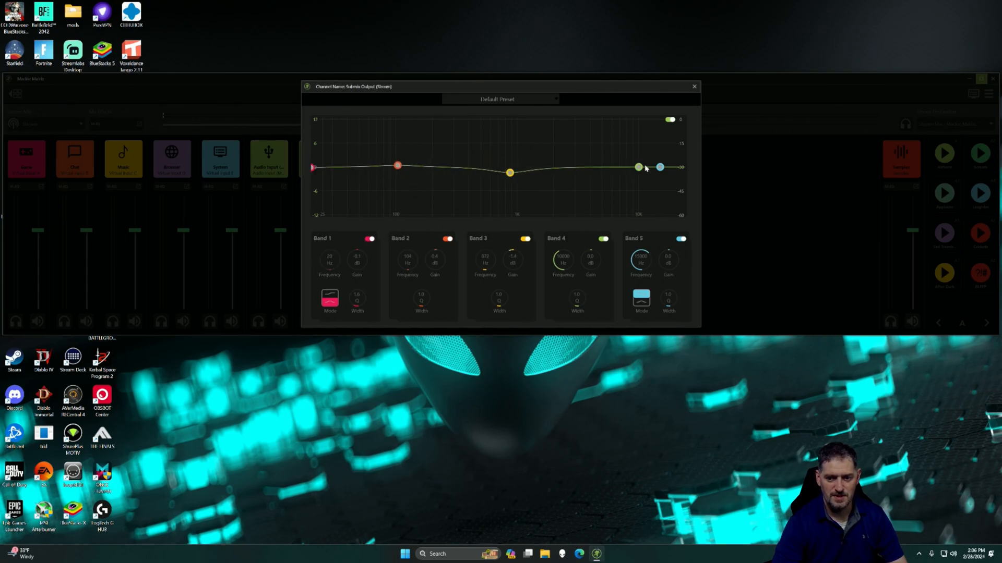
pyautogui.moveTo(639, 167); pyautogui.dragTo(595, 173)
pyautogui.moveTo(660, 167); pyautogui.dragTo(626, 172)
pyautogui.click(549, 99)
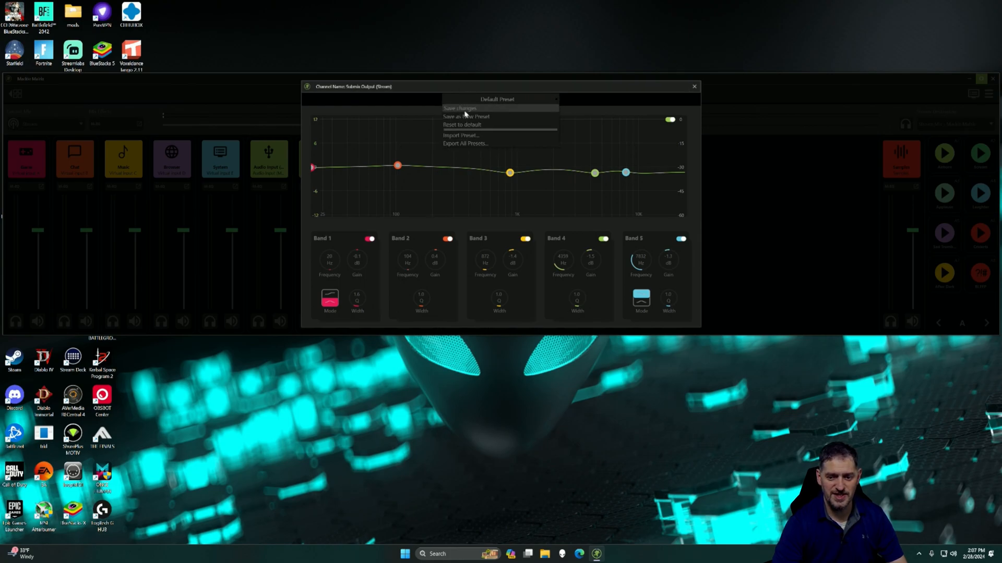
pyautogui.click(694, 85)
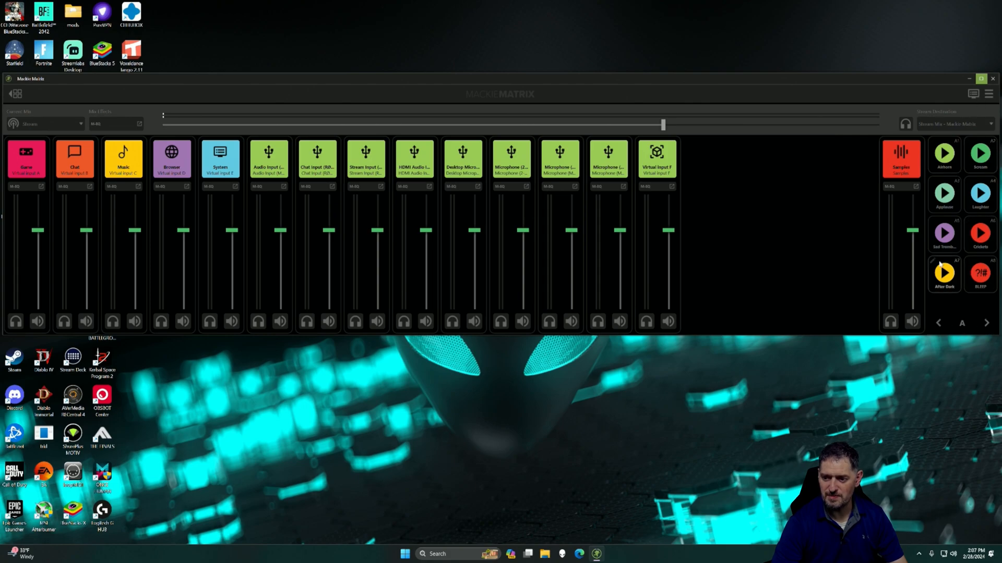
# Step: Advance the sampler pads to bank D and review the available stream destinations and current mix choices
pyautogui.click(987, 324)
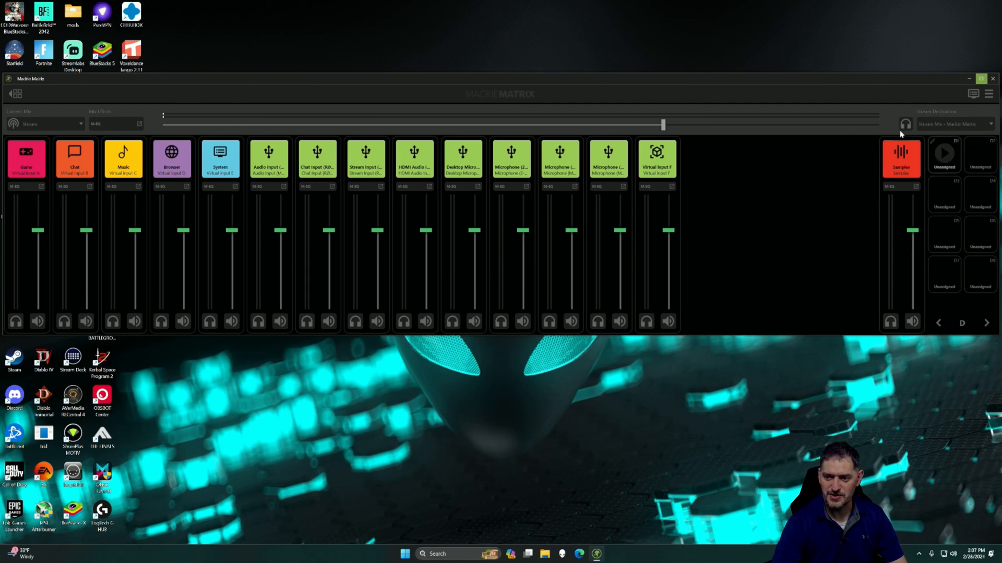
pyautogui.click(963, 126)
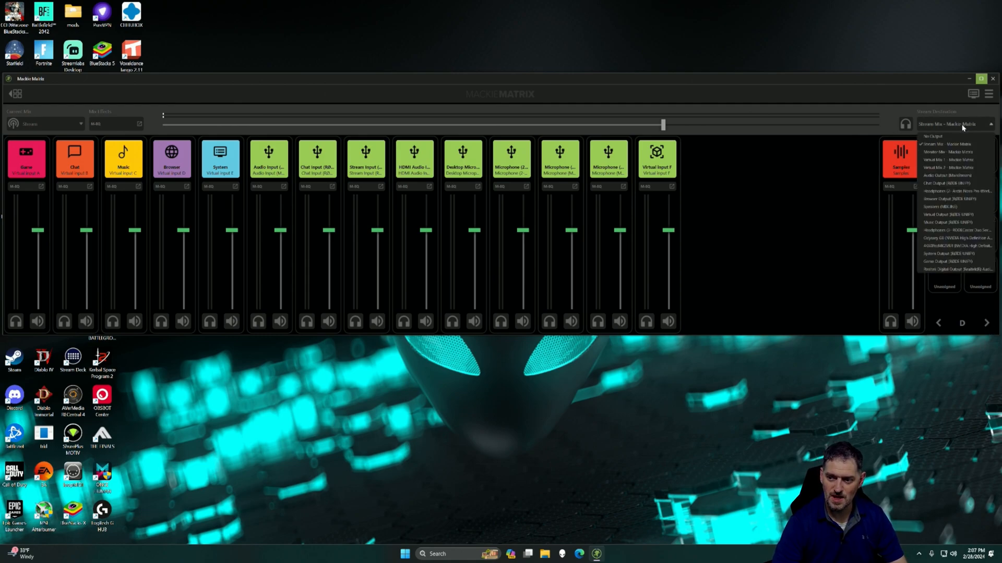
pyautogui.click(963, 128)
pyautogui.click(957, 127)
pyautogui.click(899, 104)
pyautogui.click(957, 127)
pyautogui.click(956, 127)
pyautogui.click(947, 126)
pyautogui.click(947, 127)
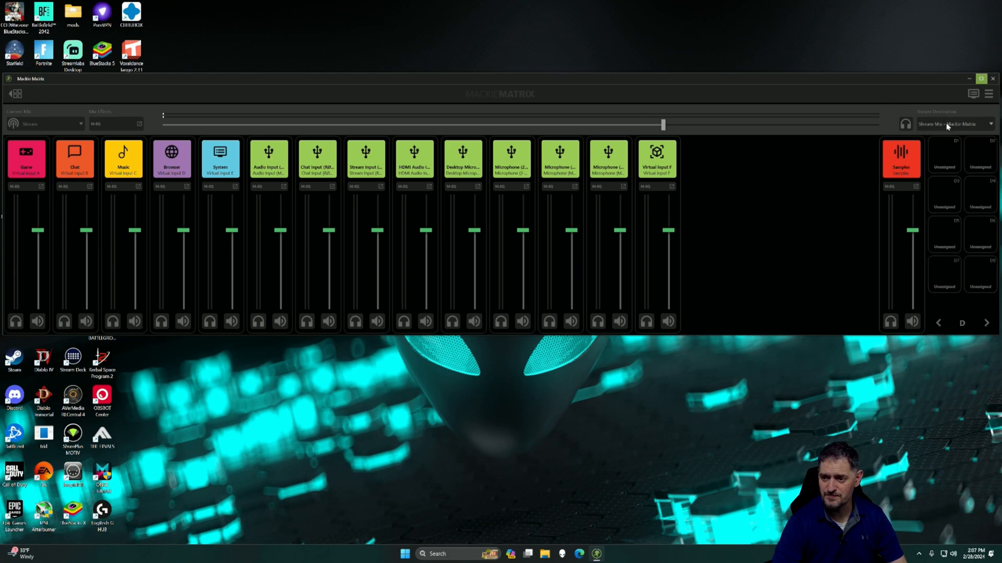
pyautogui.click(947, 127)
pyautogui.click(952, 245)
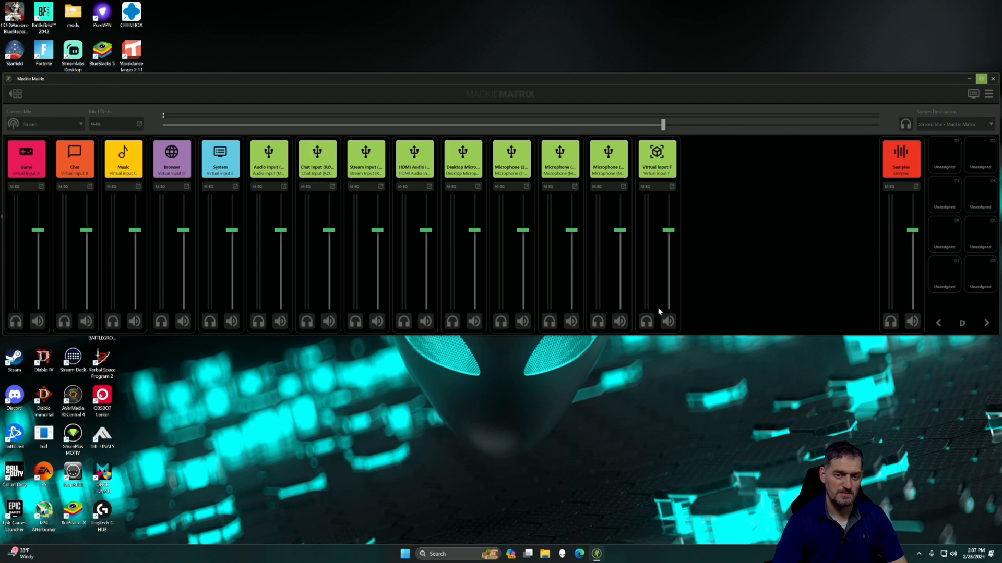
pyautogui.click(53, 124)
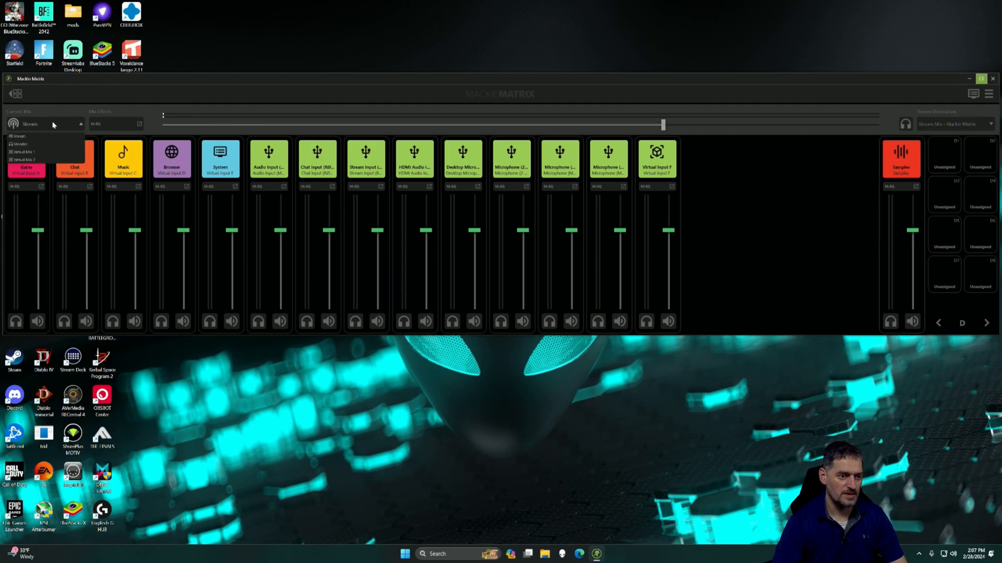
pyautogui.click(38, 122)
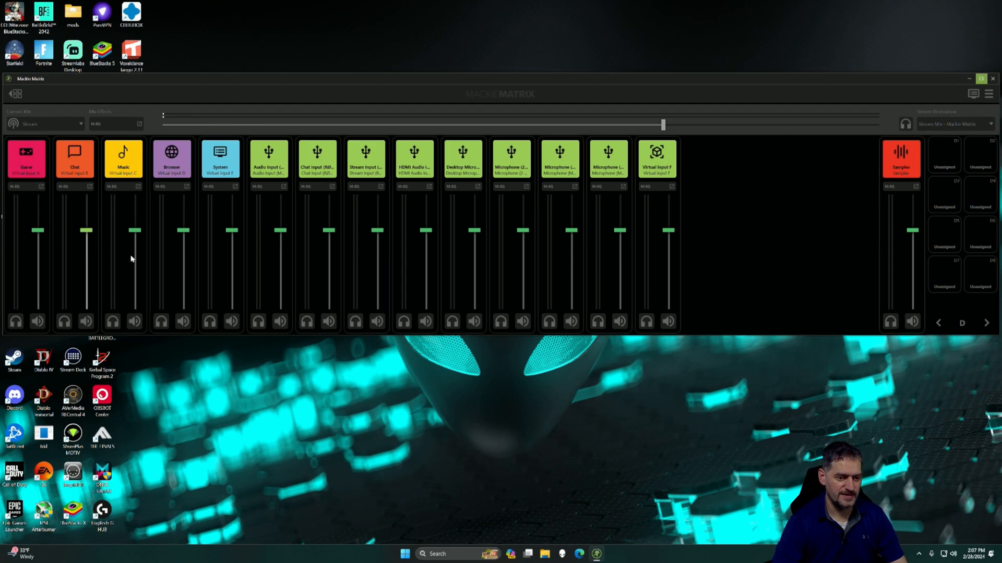
# Step: Review the Game channel's equalizer and its name, color and icon options, leaving them unchanged
pyautogui.click(16, 321)
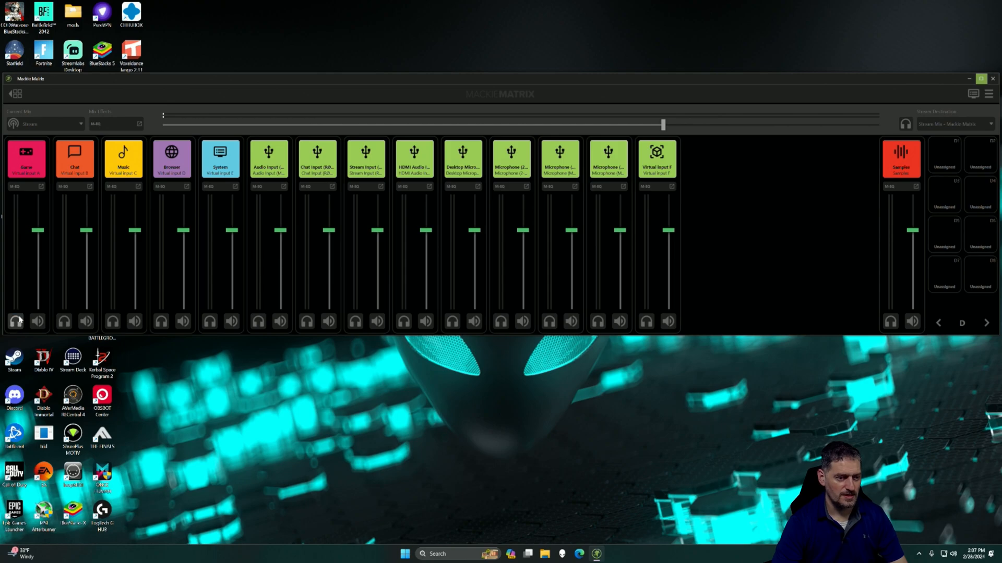
pyautogui.click(30, 188)
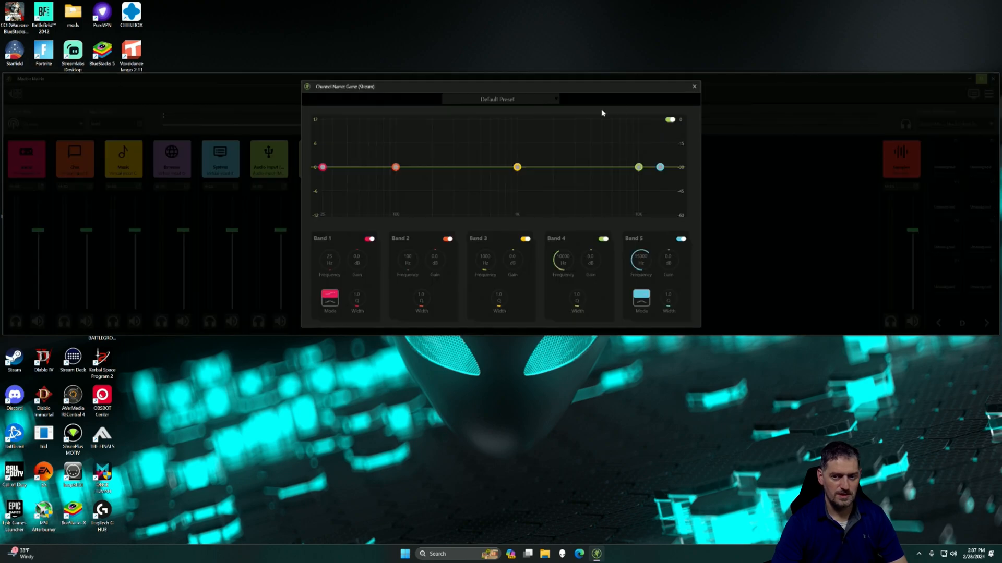
pyautogui.click(694, 87)
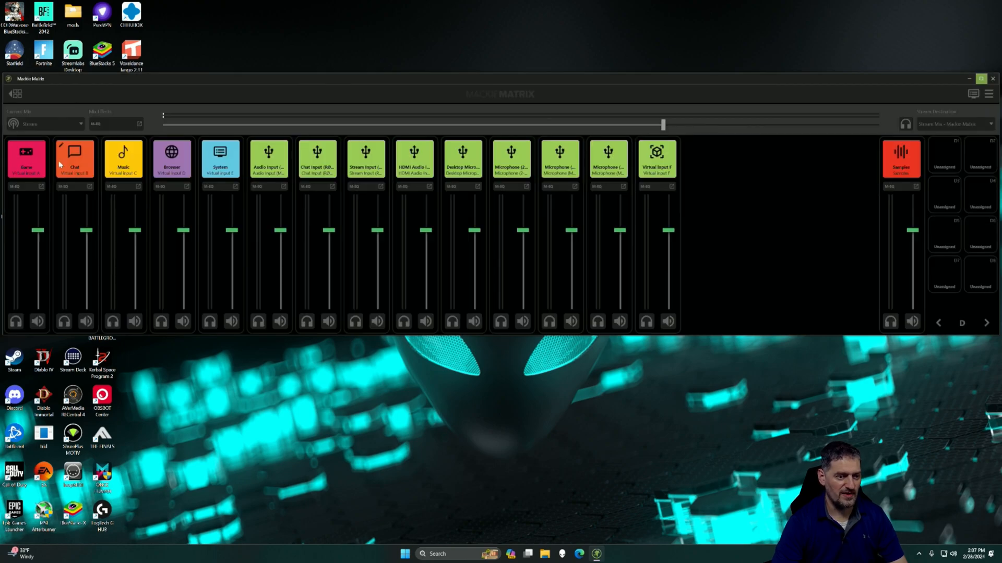
pyautogui.click(15, 148)
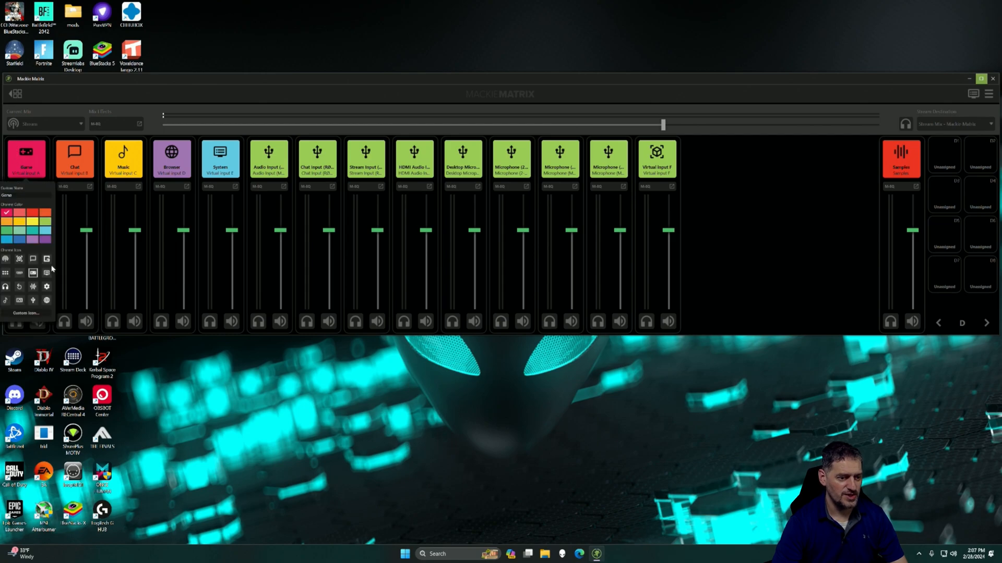
pyautogui.click(112, 249)
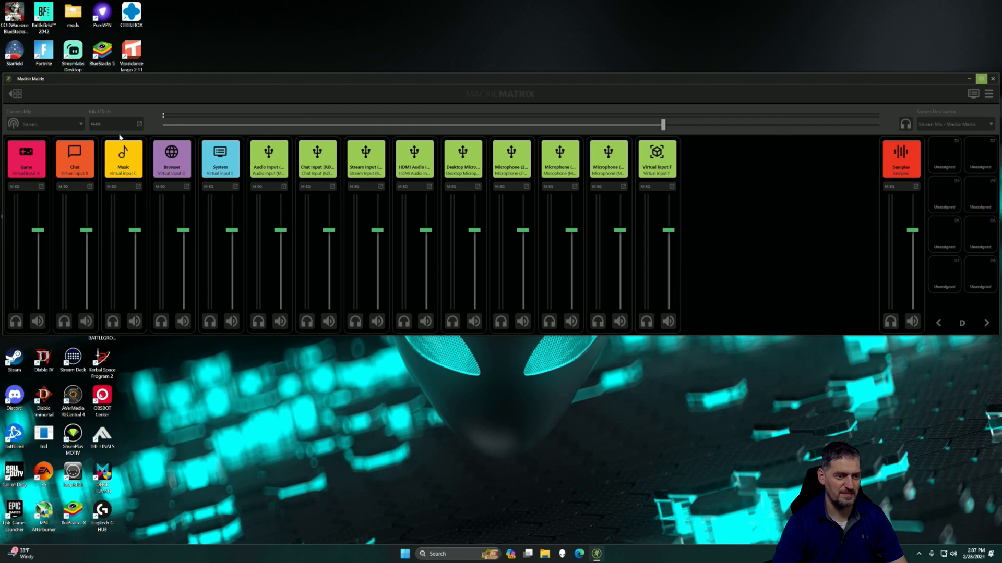
# Step: View the Windows volume mixer and the product manual link from Mackie Matrix, closing each before returning to the mixer
pyautogui.click(974, 96)
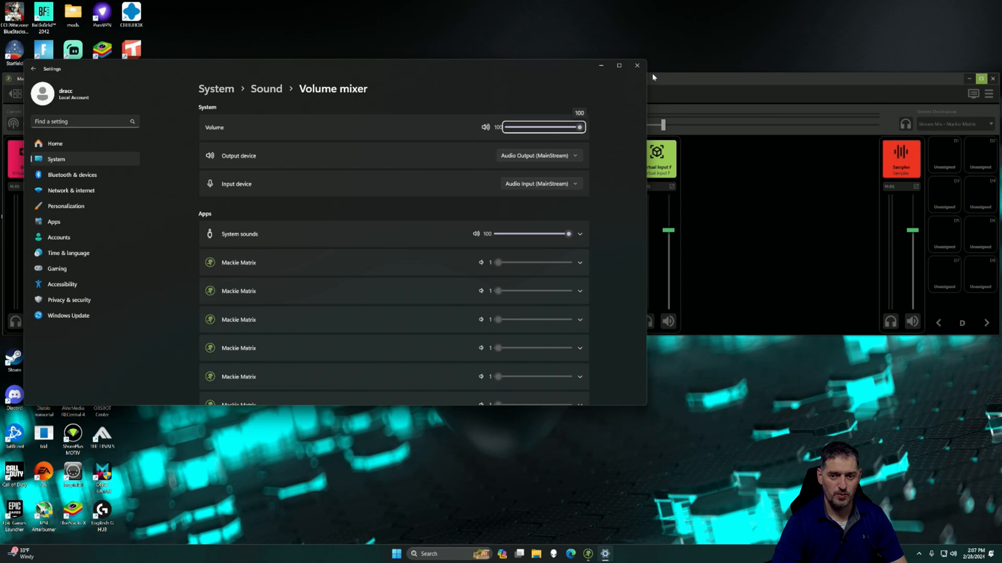
pyautogui.click(639, 66)
pyautogui.click(988, 96)
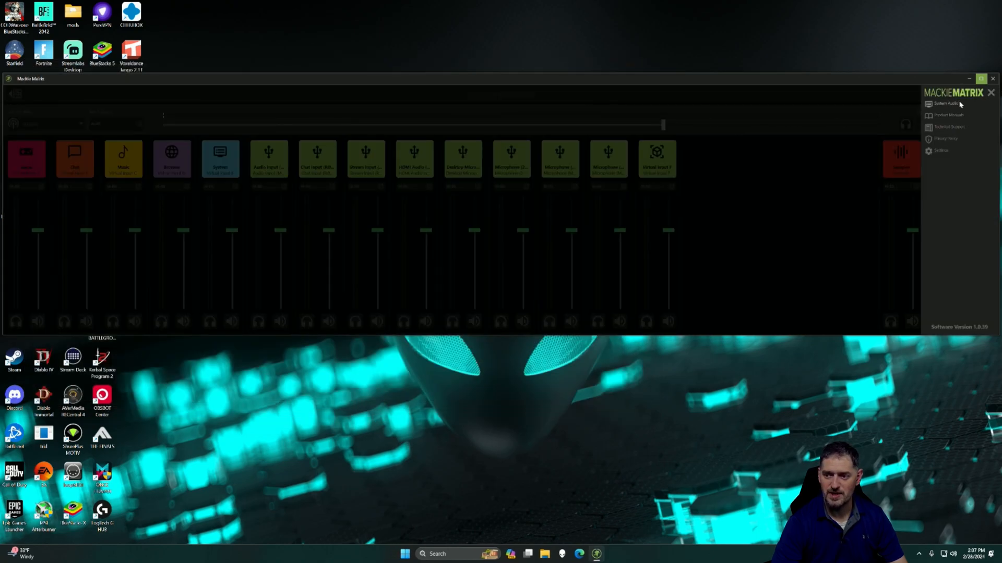
pyautogui.click(949, 115)
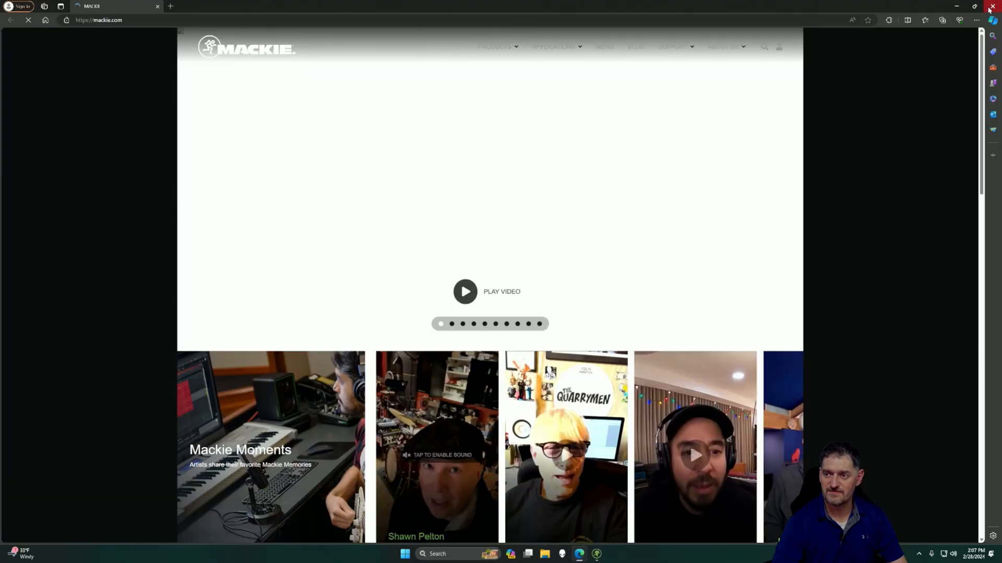
pyautogui.click(991, 6)
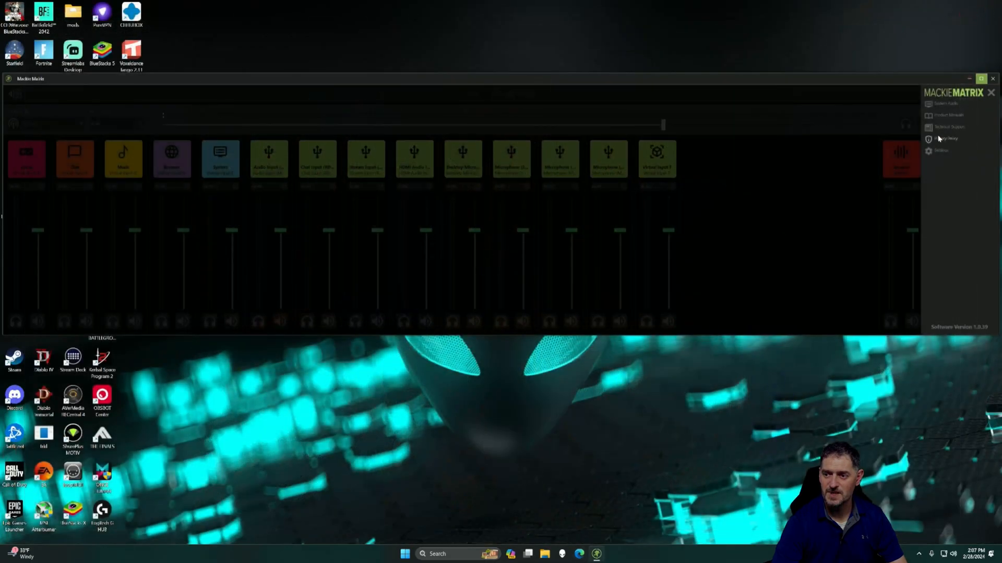
pyautogui.click(991, 95)
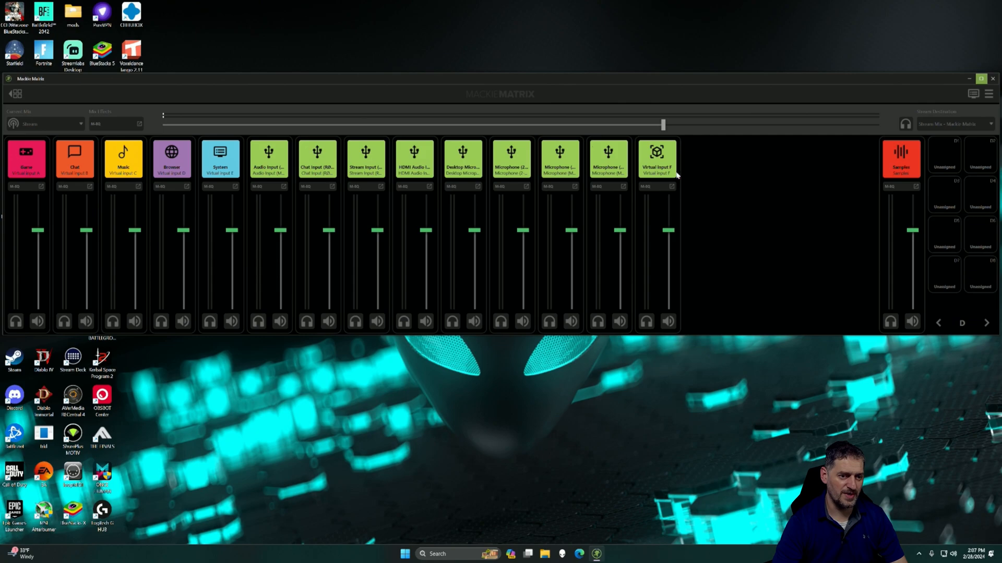
pyautogui.click(40, 126)
pyautogui.click(40, 126)
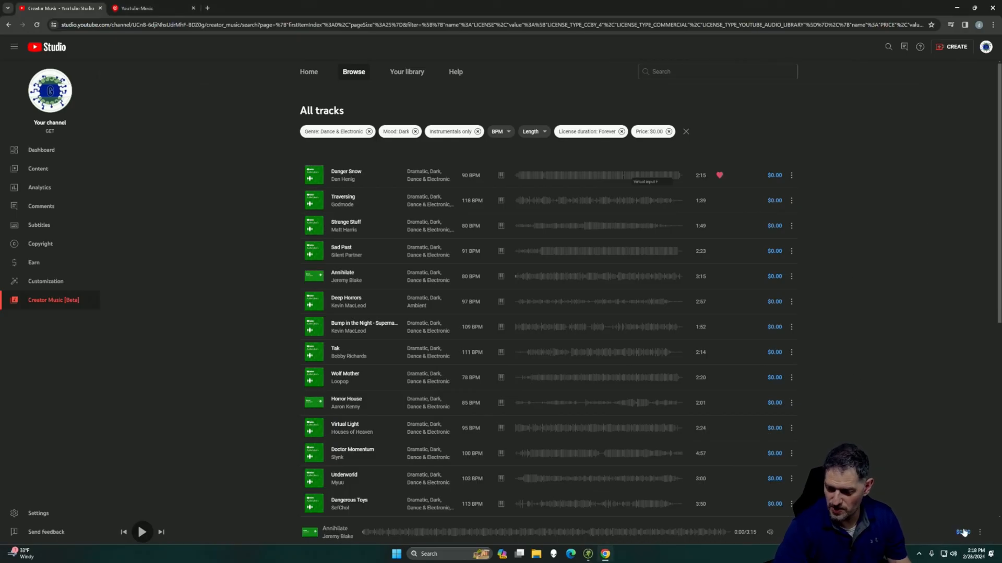
# Step: Switch from the browser to Mackie Matrix and open the Windows volume mixer through its system audio option
pyautogui.click(588, 554)
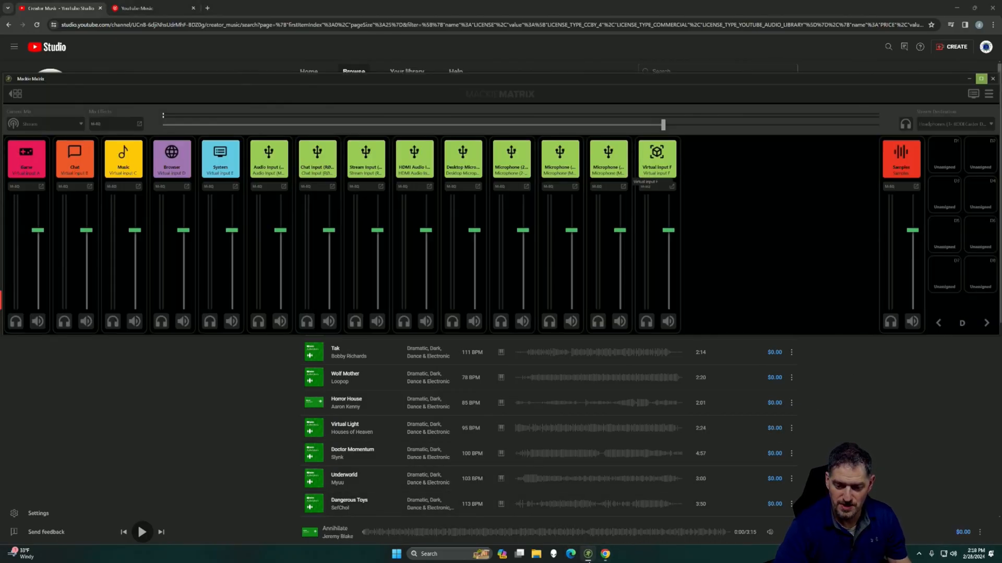
pyautogui.click(989, 94)
pyautogui.click(953, 104)
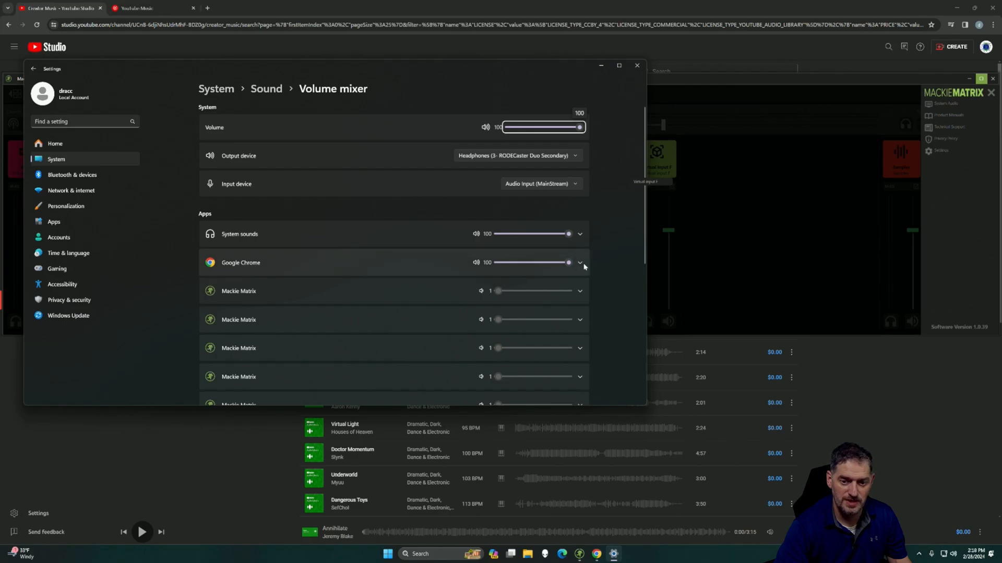
# Step: Set Google Chrome's output device to D - Channel Mackie Matrix (MainStream), checking the Browser channel's letter in Mackie Matrix
pyautogui.click(580, 263)
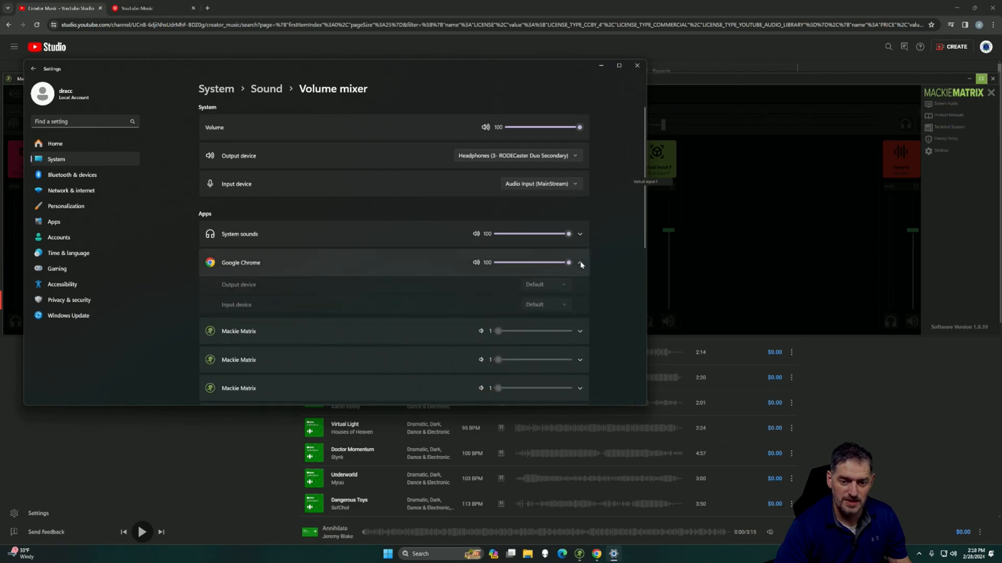
pyautogui.click(563, 293)
pyautogui.scroll(-1, 550, 208)
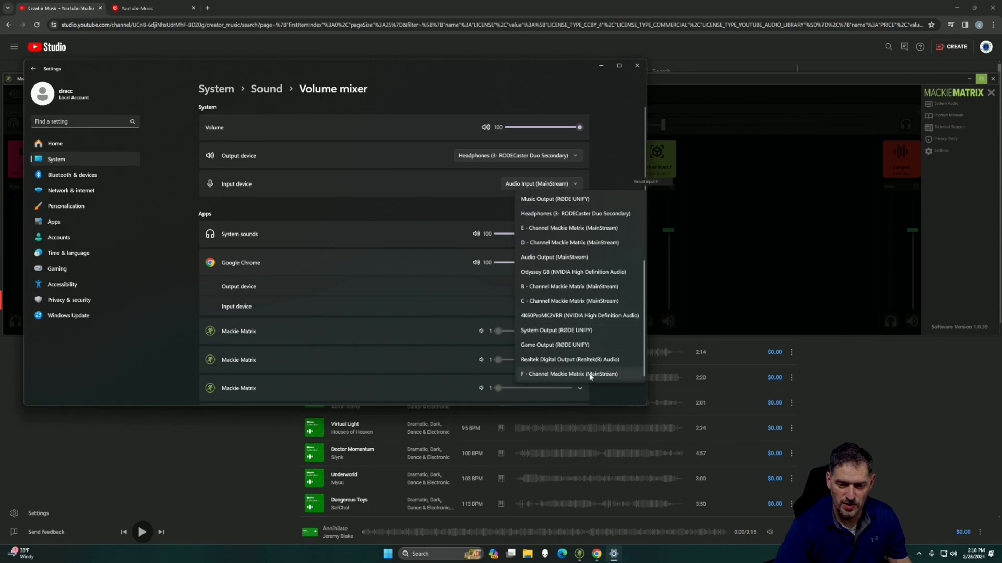
pyautogui.click(579, 556)
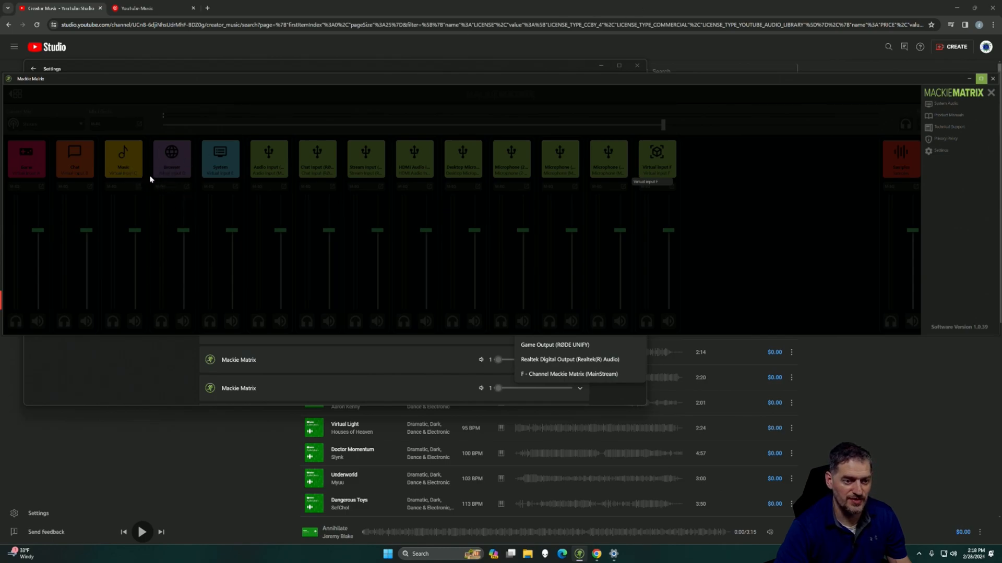
pyautogui.click(688, 33)
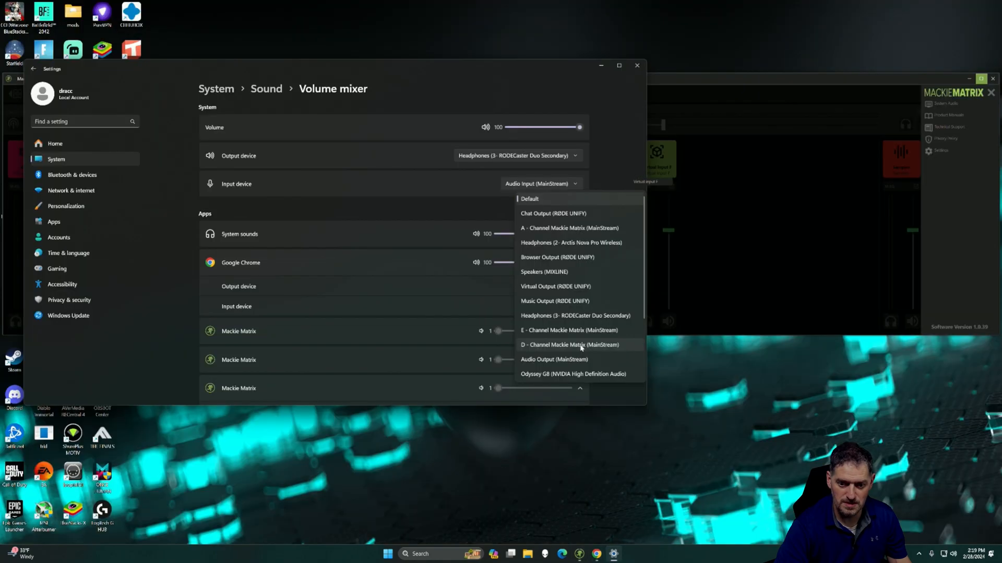
pyautogui.click(582, 347)
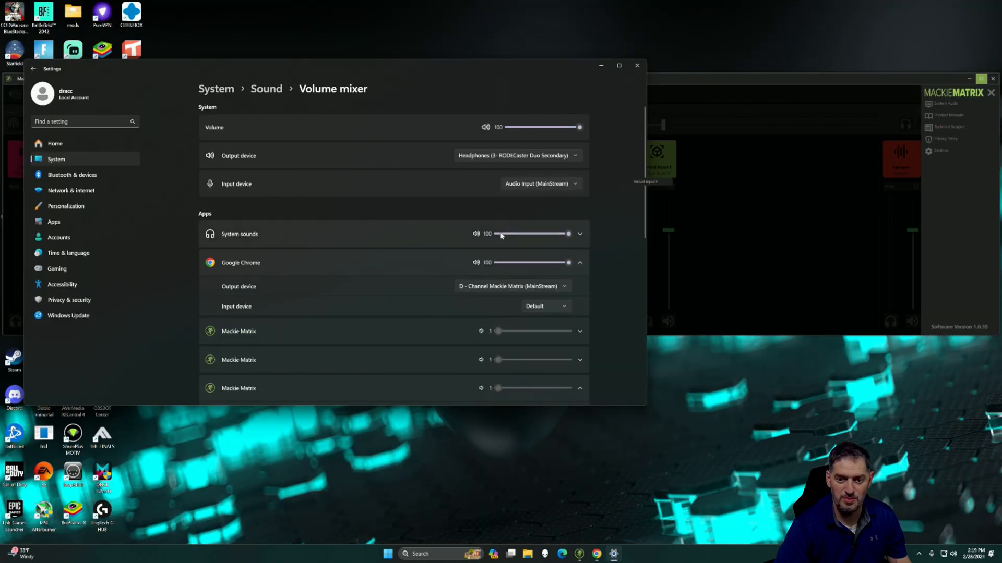
# Step: Play the Deep Horrors track in Chrome and lower the Browser channel's fader in the Mackie Matrix Stream mix
pyautogui.click(522, 155)
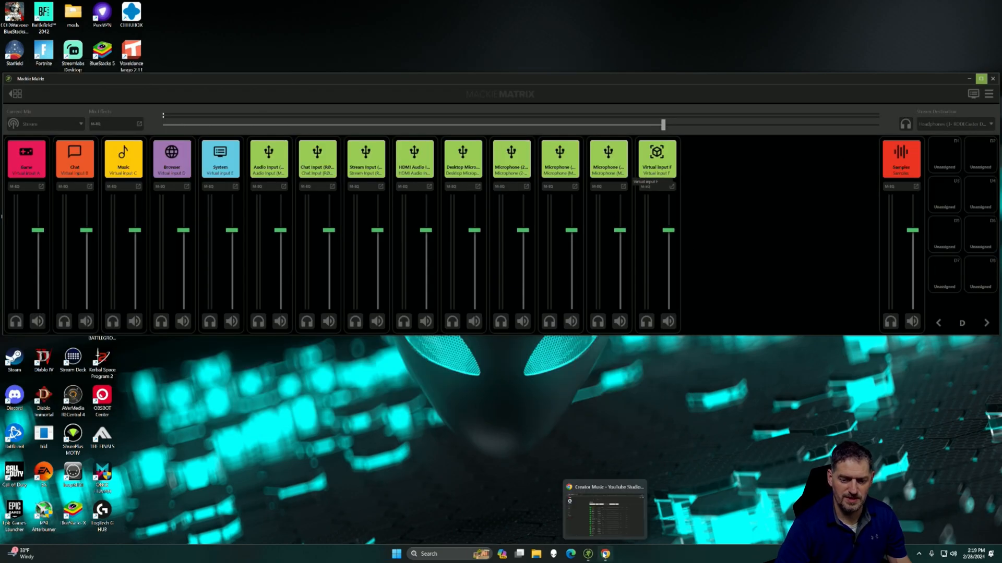
pyautogui.click(596, 554)
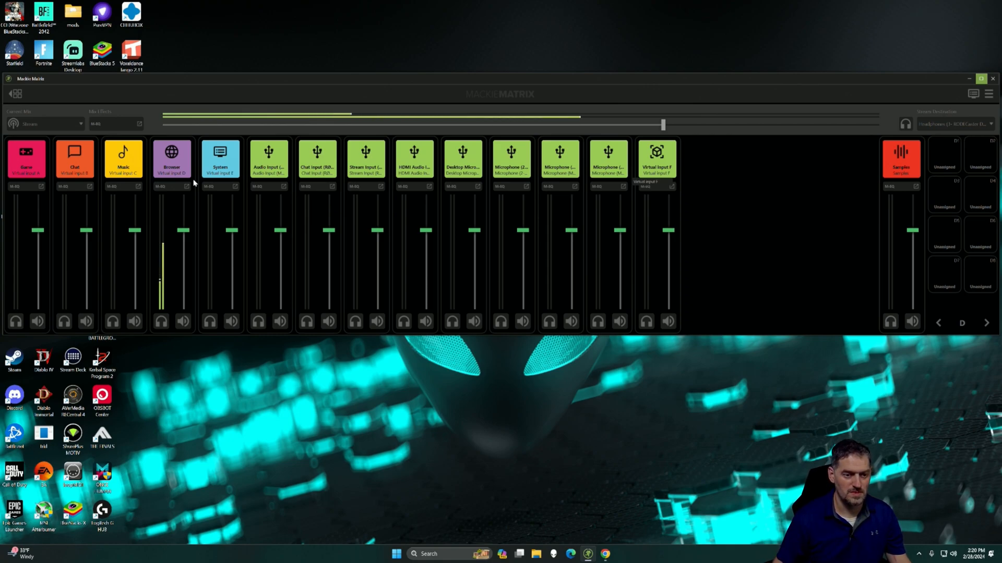
pyautogui.moveTo(183, 230); pyautogui.dragTo(186, 264)
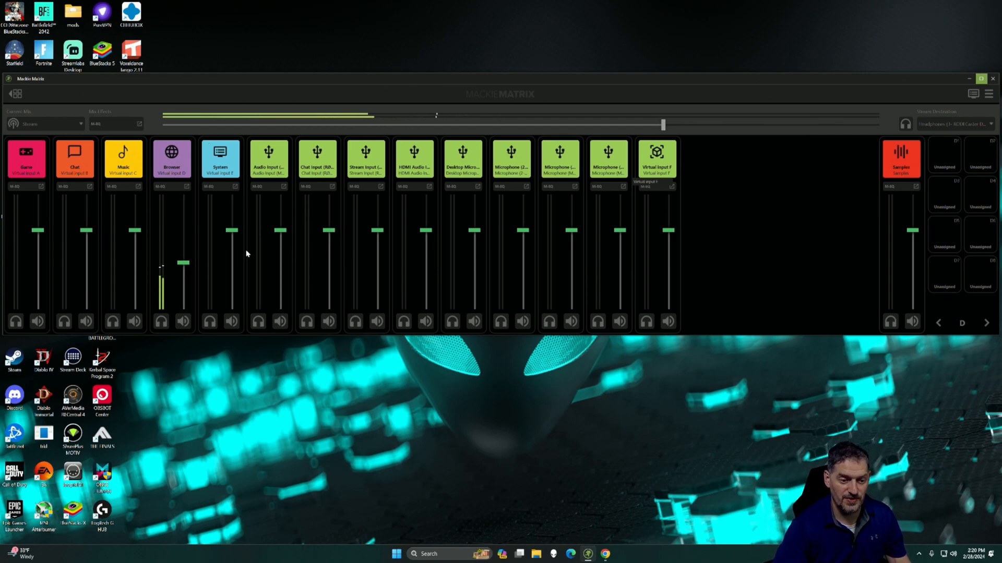
# Step: Switch to Chrome, pause the Deep Horrors track, and minimize the browser to return to Mackie Matrix
pyautogui.hotkey('alt', 'Tab')
pyautogui.click(315, 304)
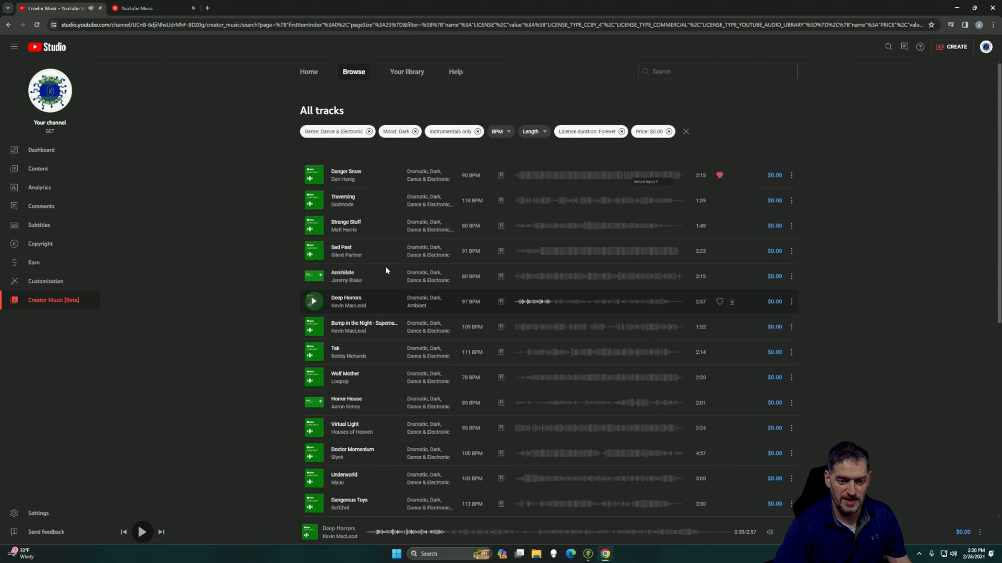
pyautogui.click(956, 7)
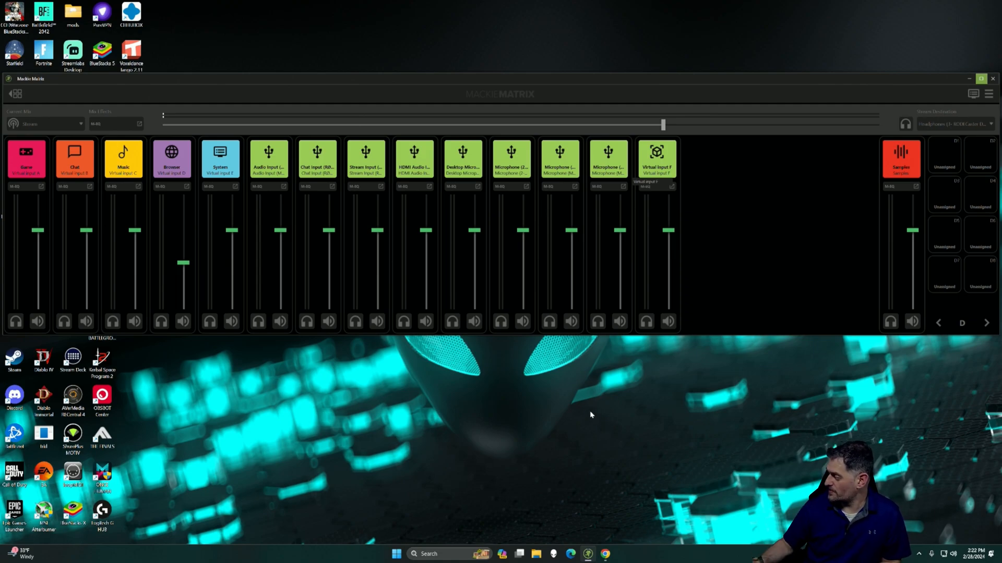
pyautogui.moveTo(603, 558)
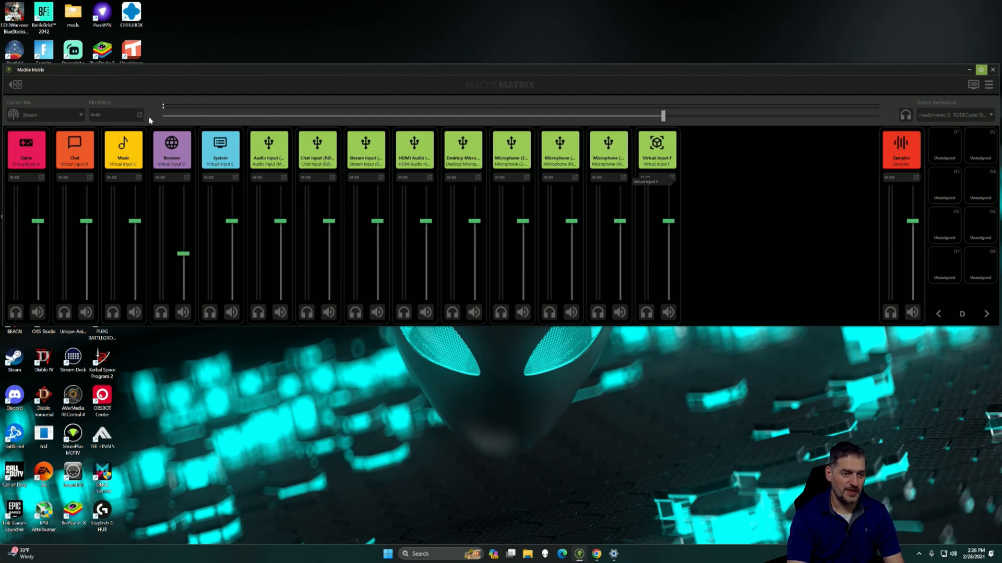
# Step: Look through the available mixes and set the current mix to Monitor
pyautogui.click(31, 114)
pyautogui.click(32, 129)
pyautogui.click(23, 118)
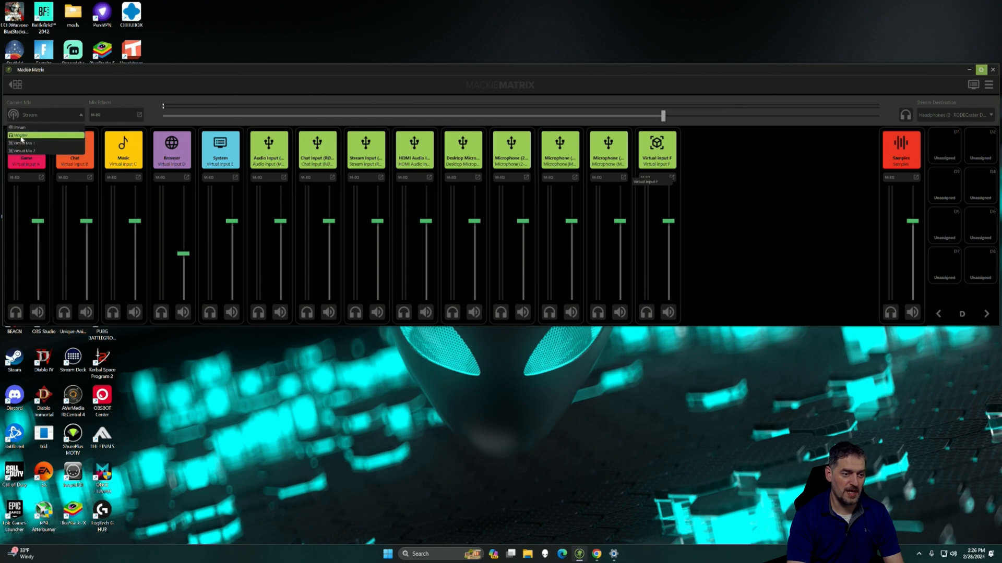
pyautogui.click(22, 129)
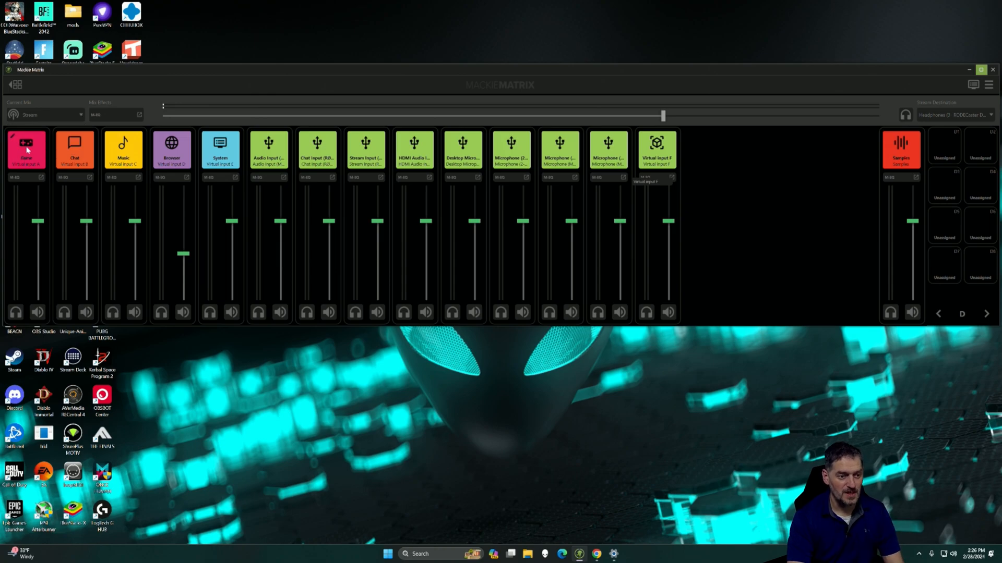
pyautogui.click(41, 112)
pyautogui.click(19, 143)
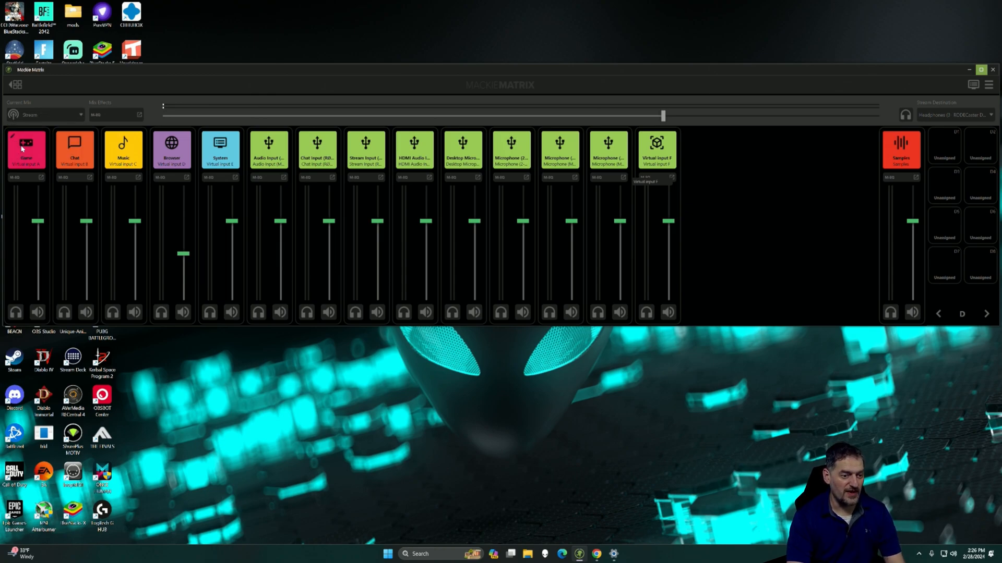
pyautogui.click(33, 116)
pyautogui.click(33, 119)
pyautogui.click(33, 119)
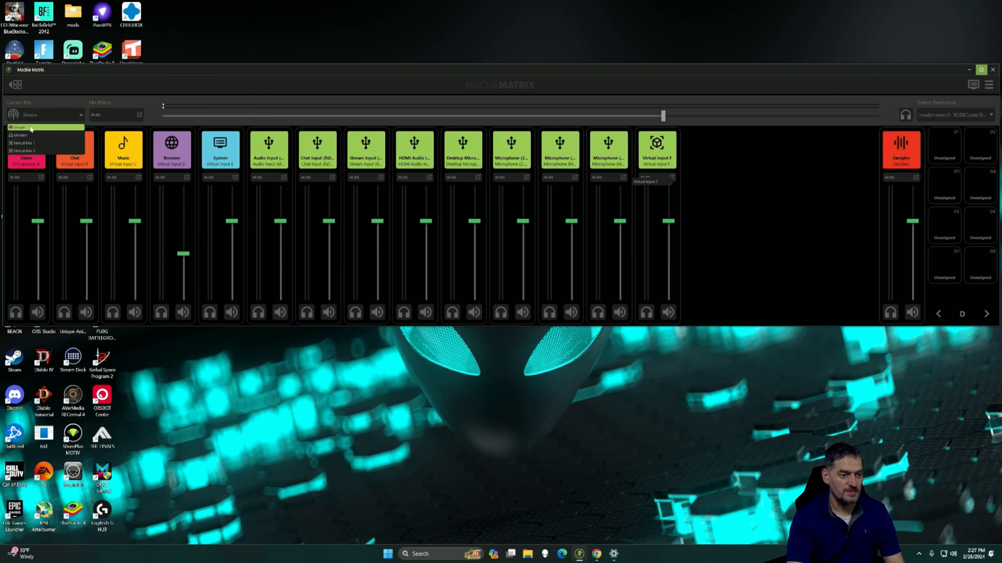
pyautogui.click(32, 135)
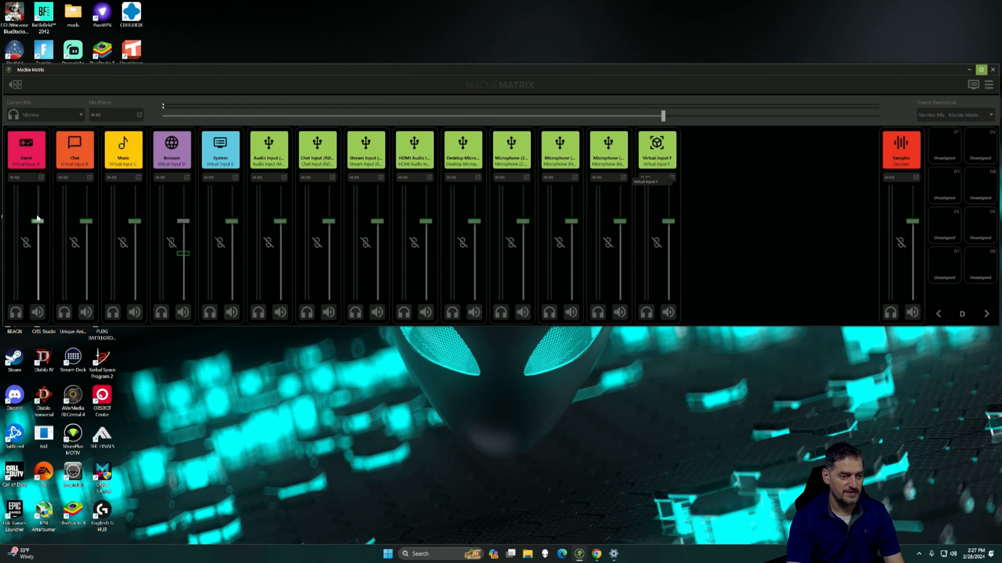
# Step: Toggle the Game channel's link on and off, and lower the Game and Chat faders to minimum in the Monitor mix
pyautogui.click(25, 243)
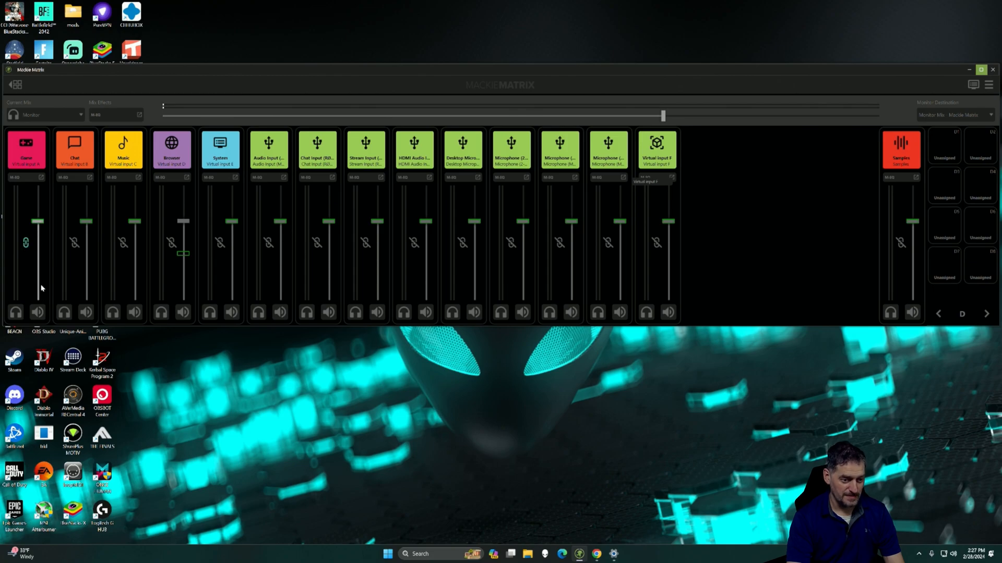
pyautogui.click(25, 243)
pyautogui.moveTo(38, 221); pyautogui.dragTo(38, 297)
pyautogui.moveTo(86, 222); pyautogui.dragTo(86, 298)
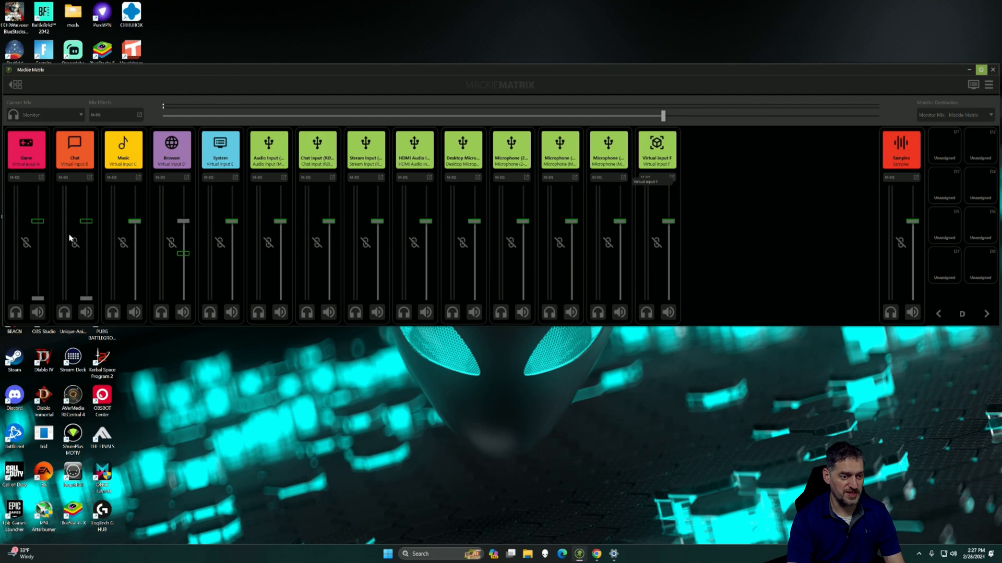
# Step: Compare the channel faders in the Stream mix with the Monitor mix, returning to Monitor
pyautogui.click(46, 115)
pyautogui.click(45, 132)
pyautogui.click(38, 116)
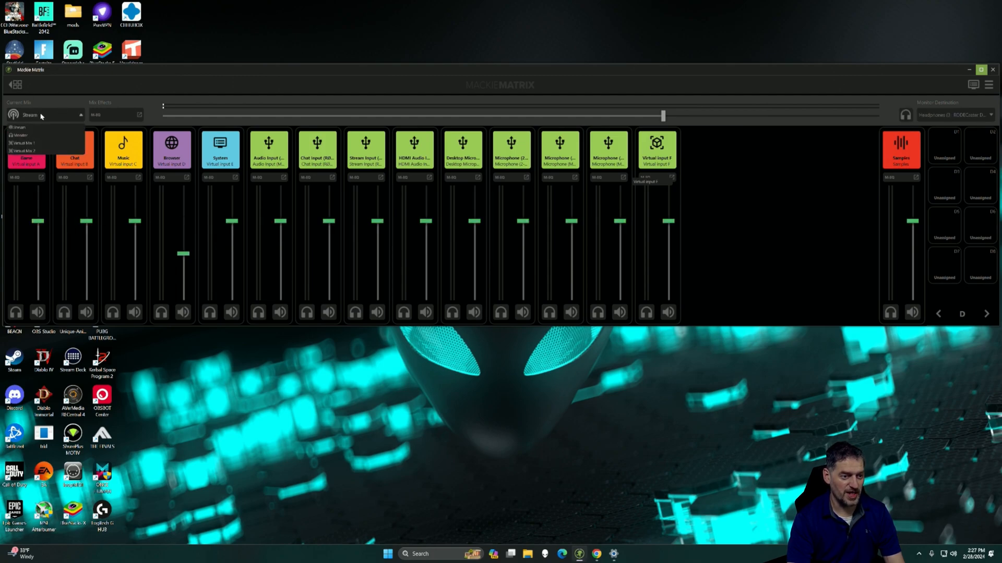
pyautogui.click(31, 140)
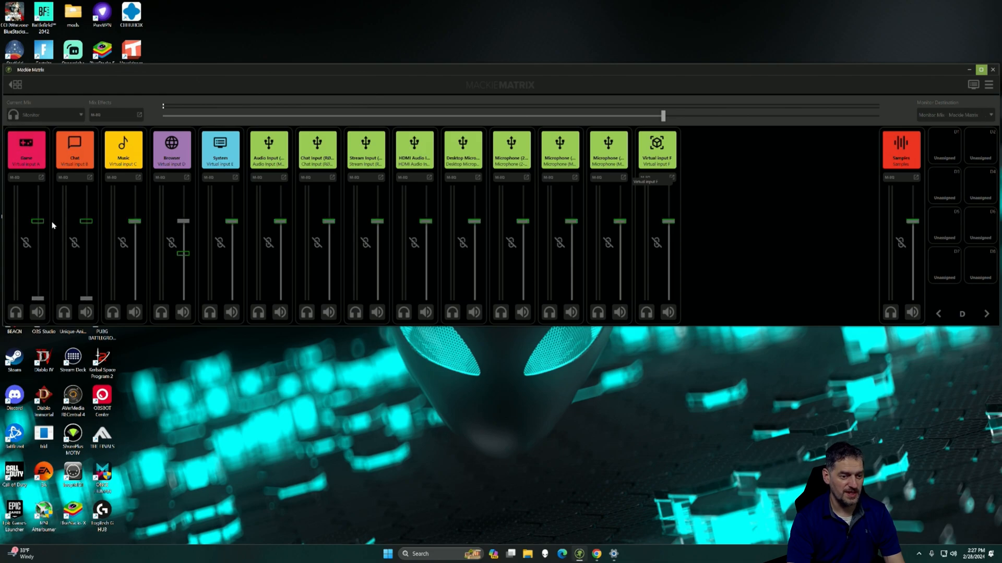
# Step: Link the Monitor mix faders of the Browser, System, Audio Input, Chat Input, Stream Input and HDMI Audio channels to the Stream mix
pyautogui.click(170, 243)
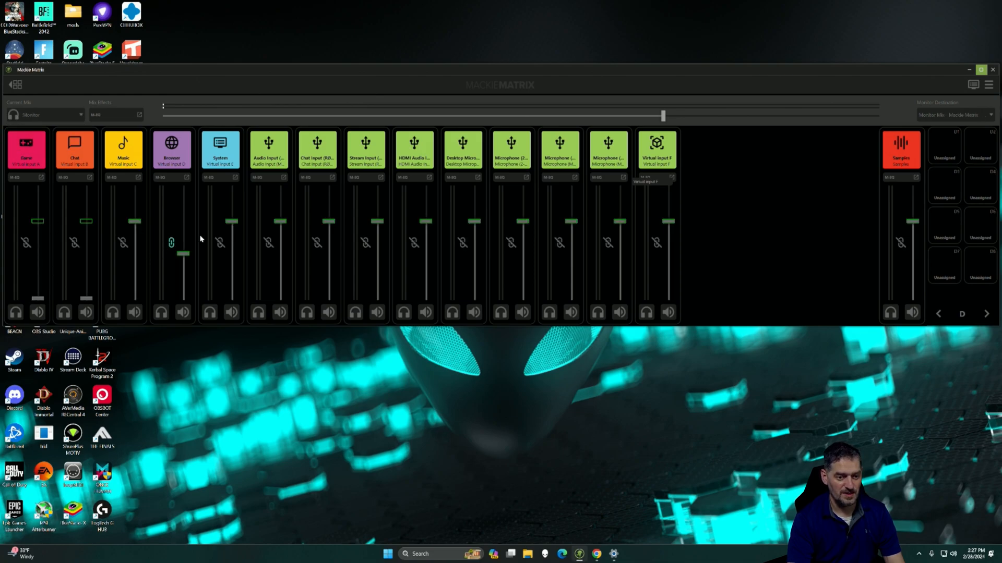
pyautogui.click(219, 243)
pyautogui.click(269, 243)
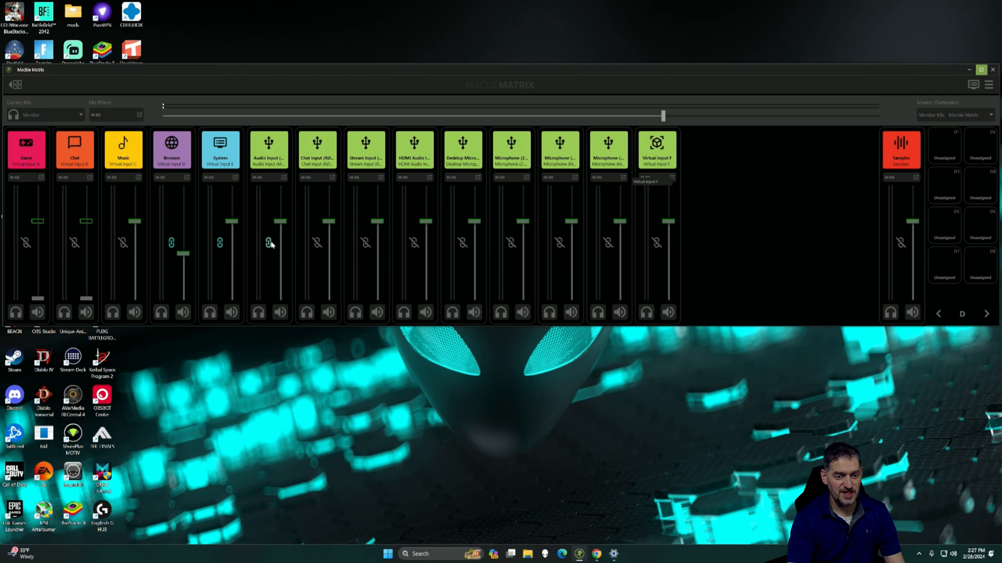
pyautogui.click(317, 244)
pyautogui.click(365, 243)
pyautogui.click(414, 243)
pyautogui.click(54, 116)
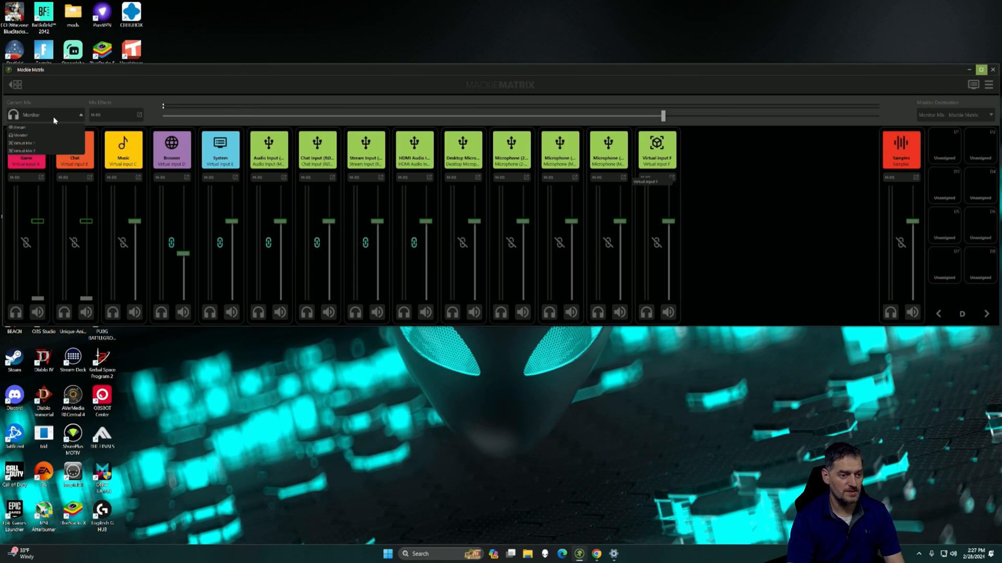
pyautogui.click(54, 120)
# Step: Try the Game channel's headphone solo and mute in the Monitor mix, turning each on and back off
pyautogui.click(16, 314)
pyautogui.click(38, 312)
pyautogui.click(38, 312)
pyautogui.click(16, 312)
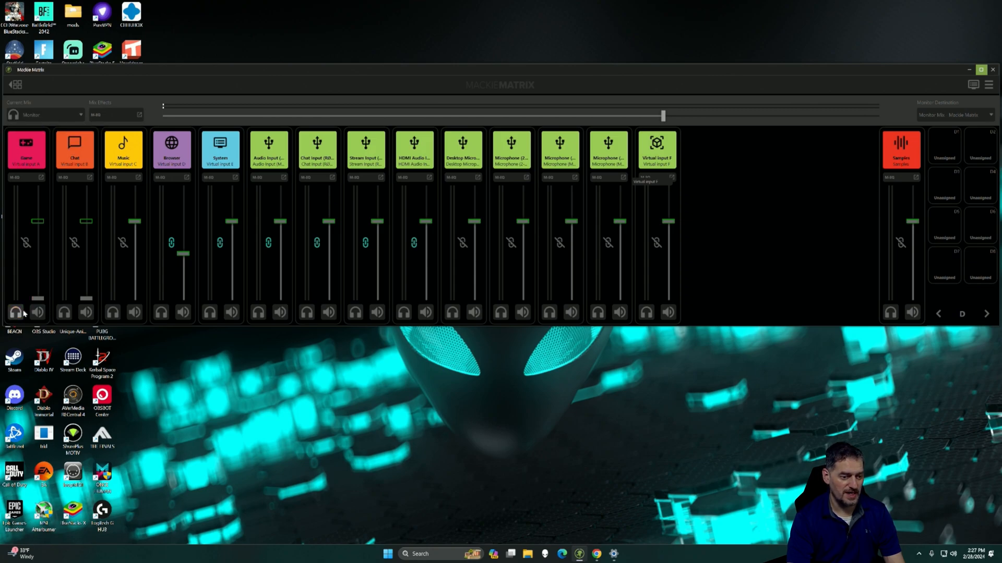
pyautogui.click(17, 313)
pyautogui.click(16, 313)
# Step: Switch the current mix to Virtual Mix 1 and from there to Virtual Mix 2
pyautogui.click(62, 118)
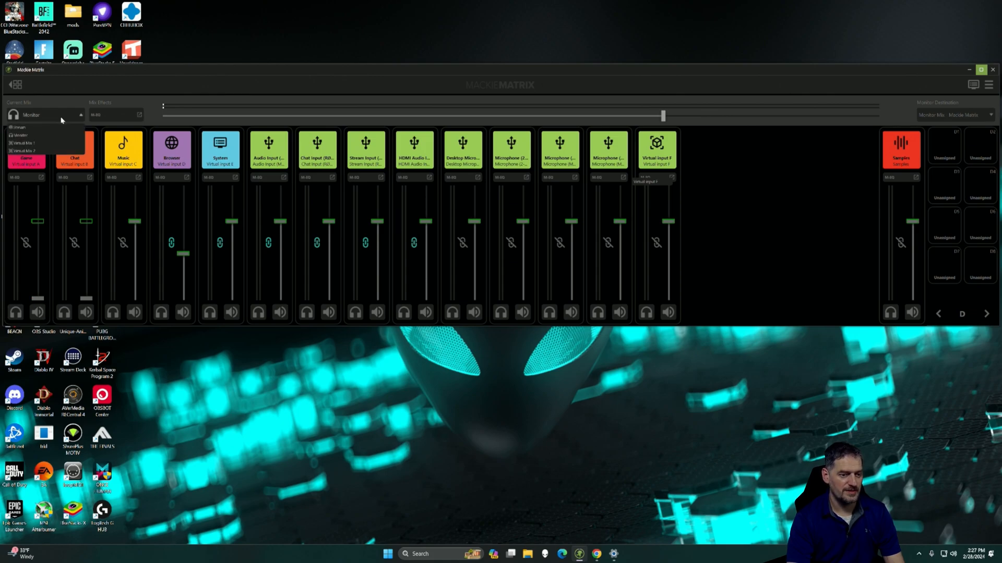
pyautogui.click(31, 143)
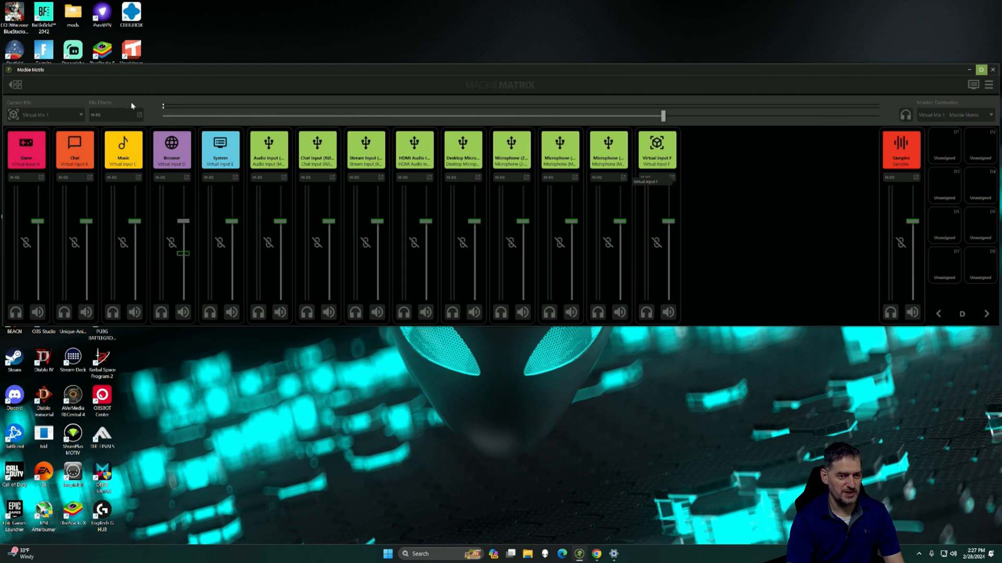
pyautogui.click(65, 121)
pyautogui.click(44, 152)
# Step: View Virtual Mix 2's effects equalizer, close it, and slightly lower the mix's master level
pyautogui.click(119, 119)
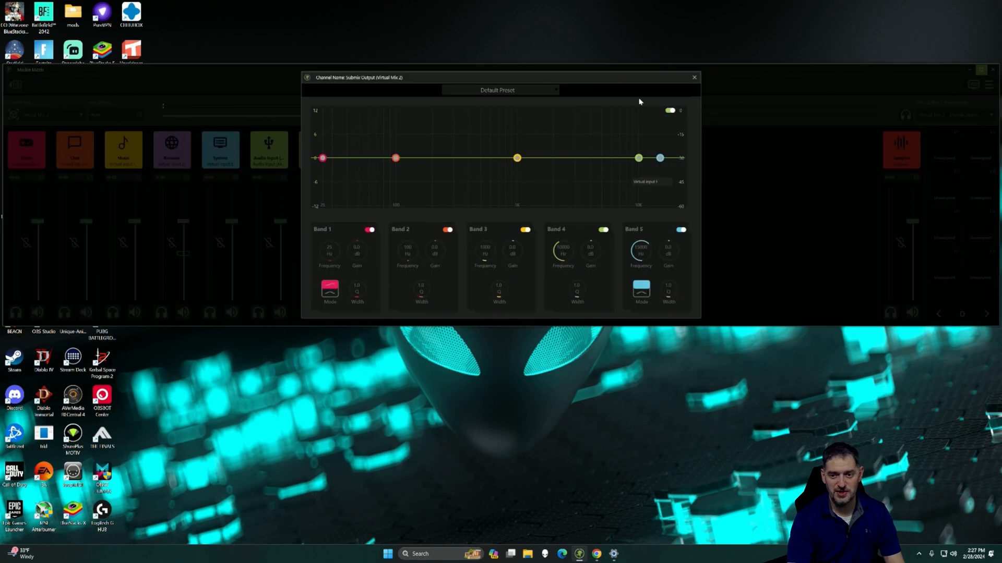
pyautogui.click(694, 79)
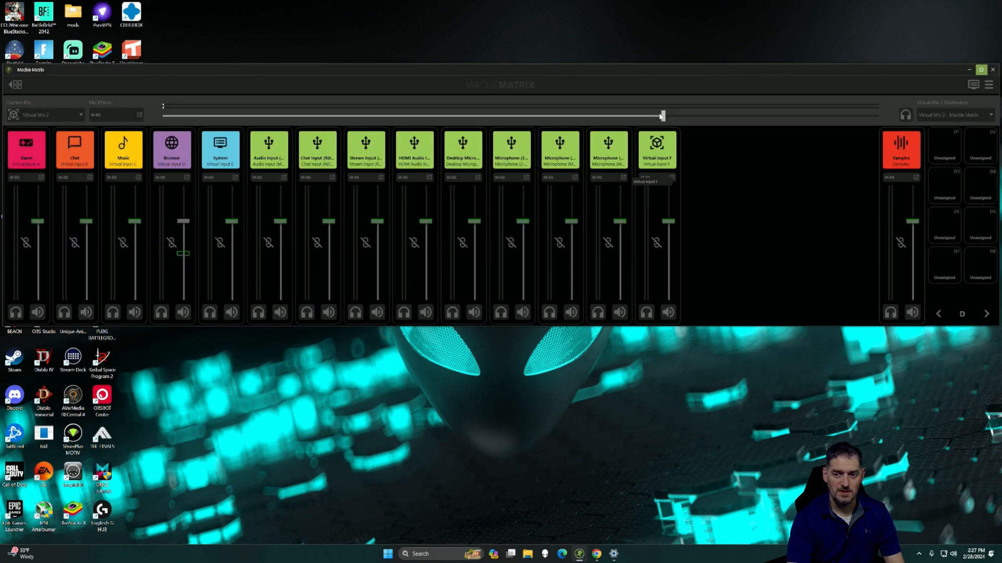
pyautogui.moveTo(662, 120)
pyautogui.mouseDown()
pyautogui.moveTo(255, 114)
pyautogui.moveTo(437, 129)
pyautogui.moveTo(660, 125)
pyautogui.mouseUp()
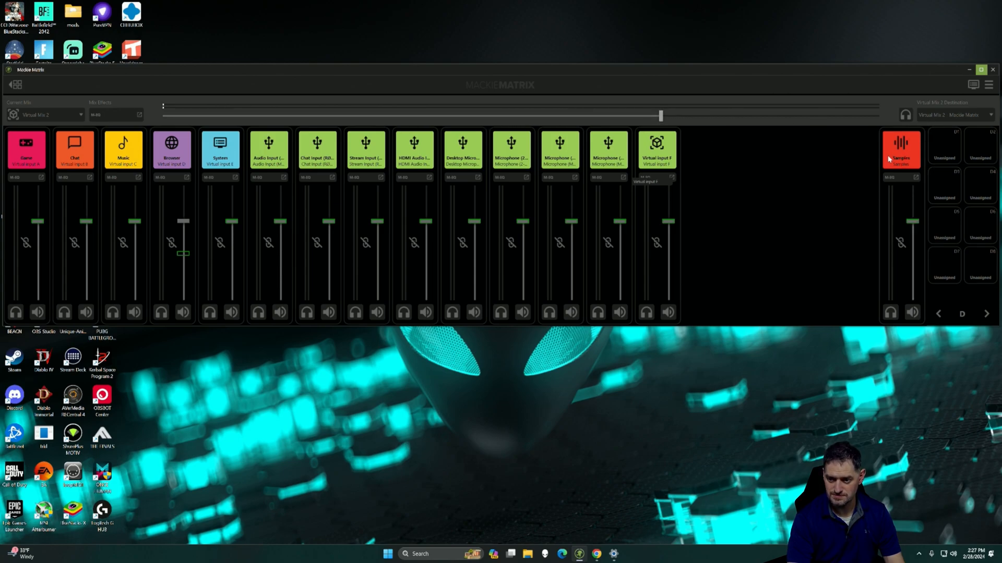
# Step: Switch the sampler to bank A and remove the sample file assigned to pad A1
pyautogui.click(938, 315)
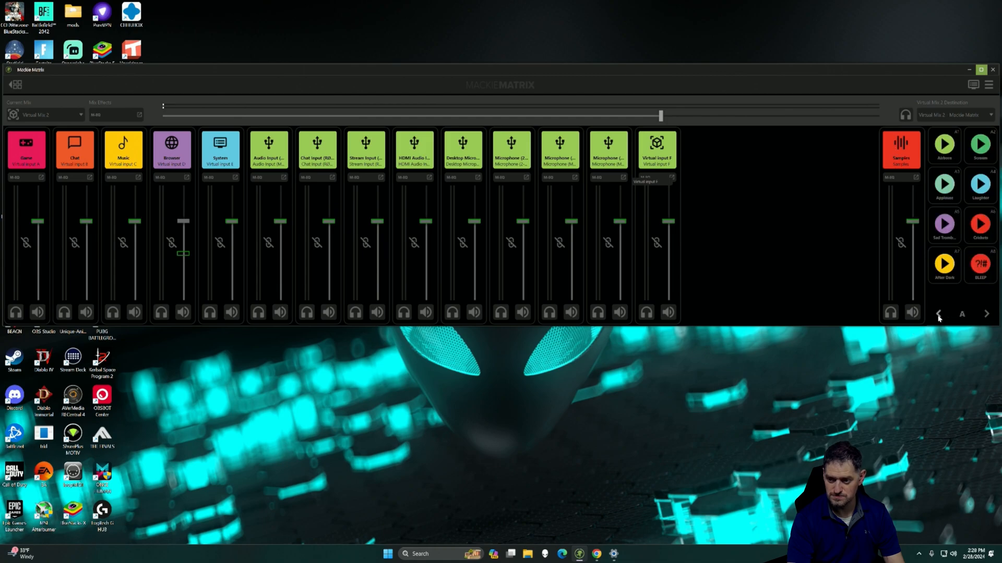
pyautogui.click(933, 136)
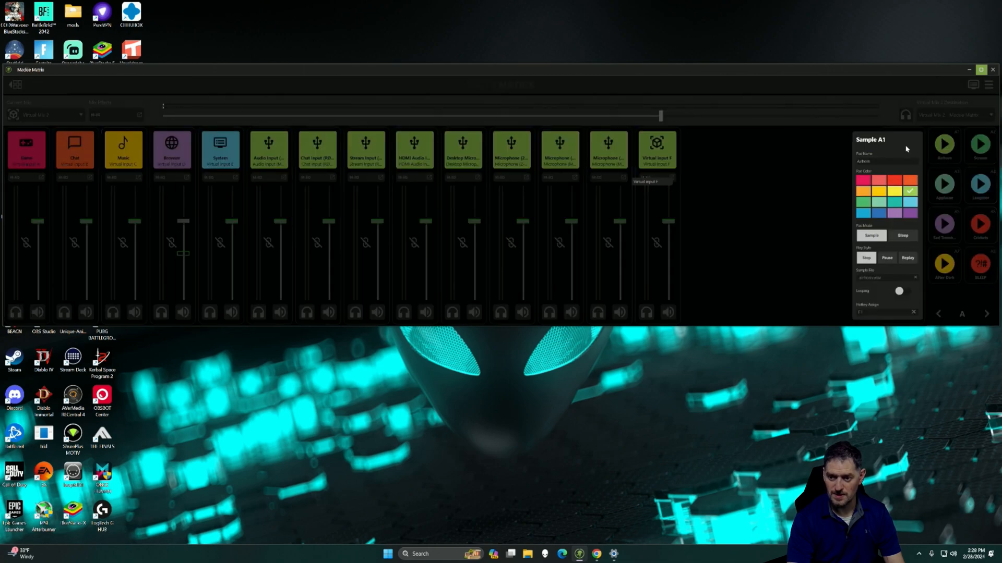
pyautogui.click(872, 279)
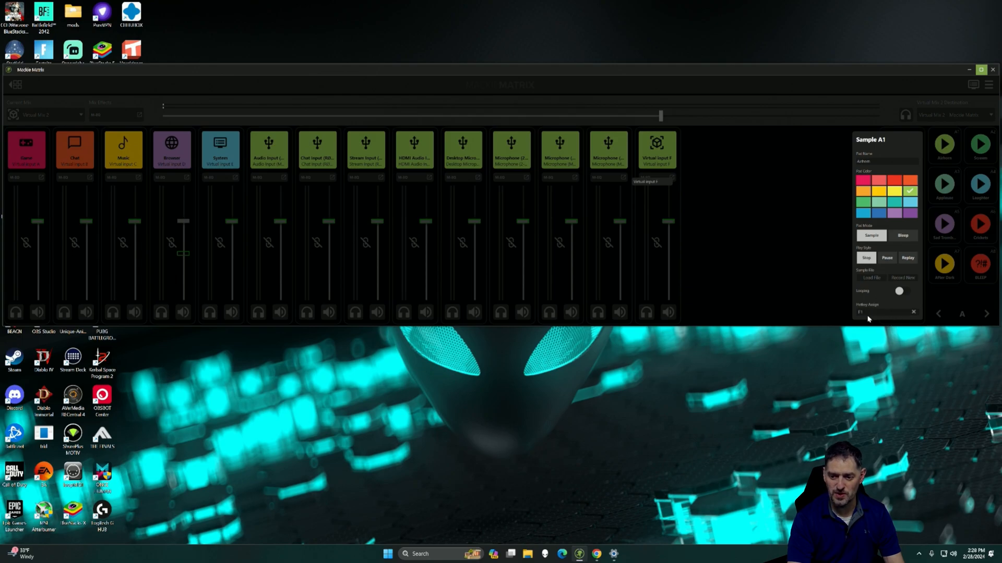
# Step: Assign the U key as pad A1's hotkey in place of the existing one, and clear that assignment
pyautogui.click(913, 313)
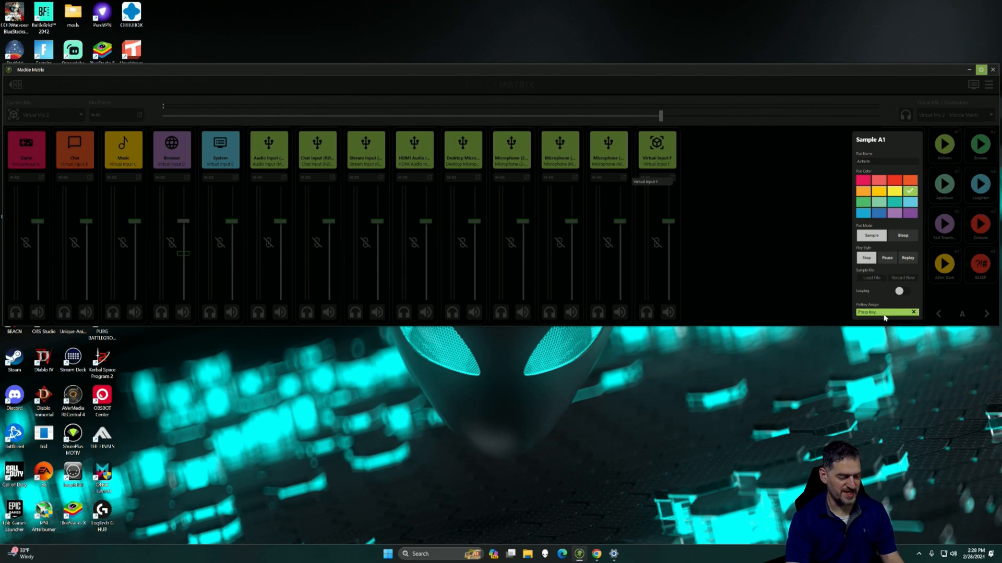
pyautogui.press('u')
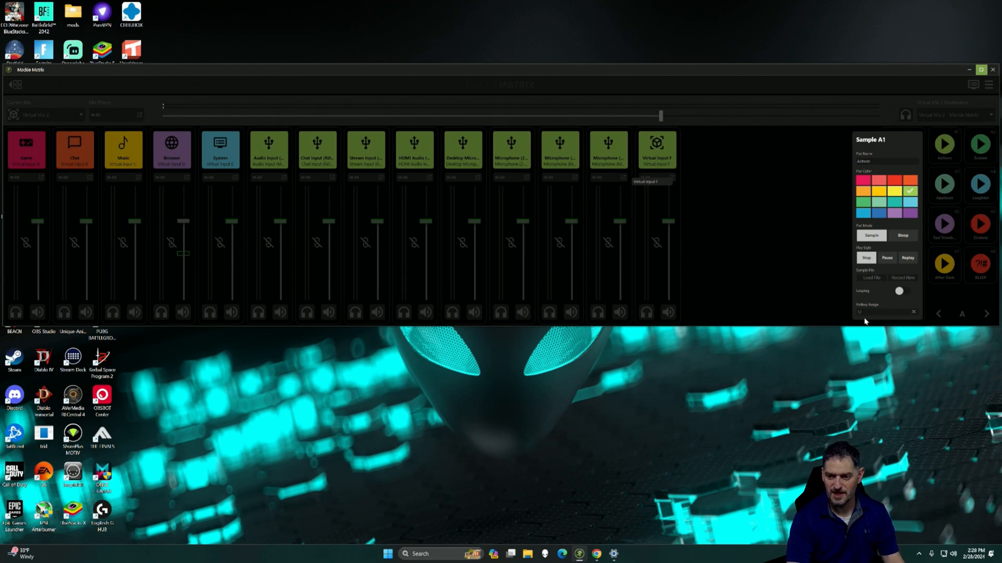
pyautogui.click(913, 312)
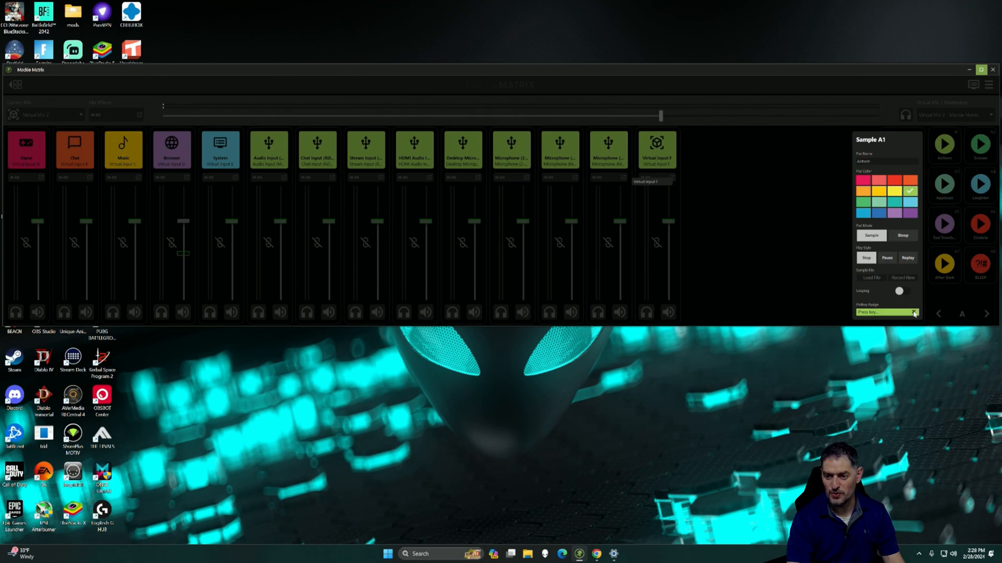
# Step: Open pad A1's sample file picker, cancel it without choosing a file, and turn on looping for the pad
pyautogui.click(872, 277)
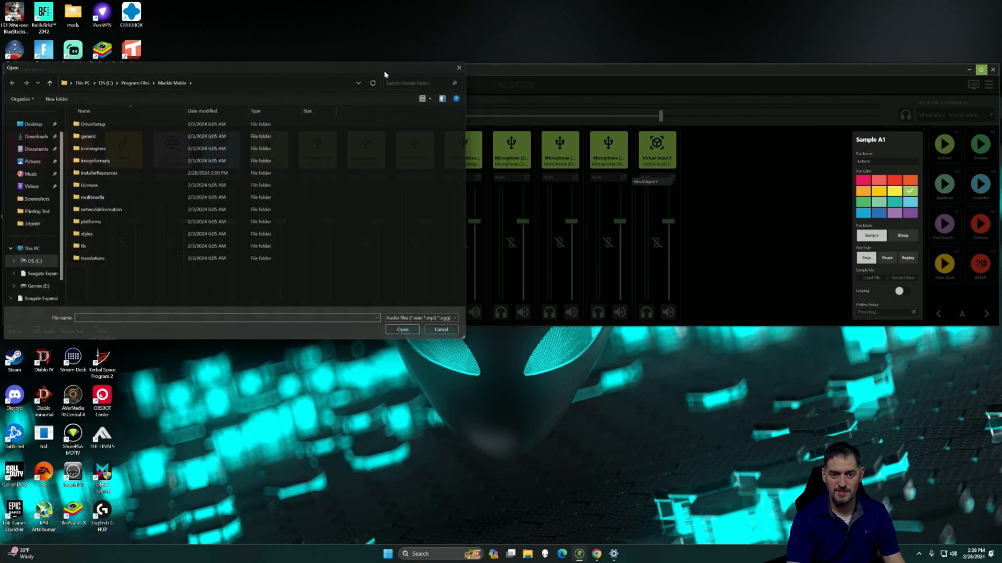
pyautogui.click(459, 67)
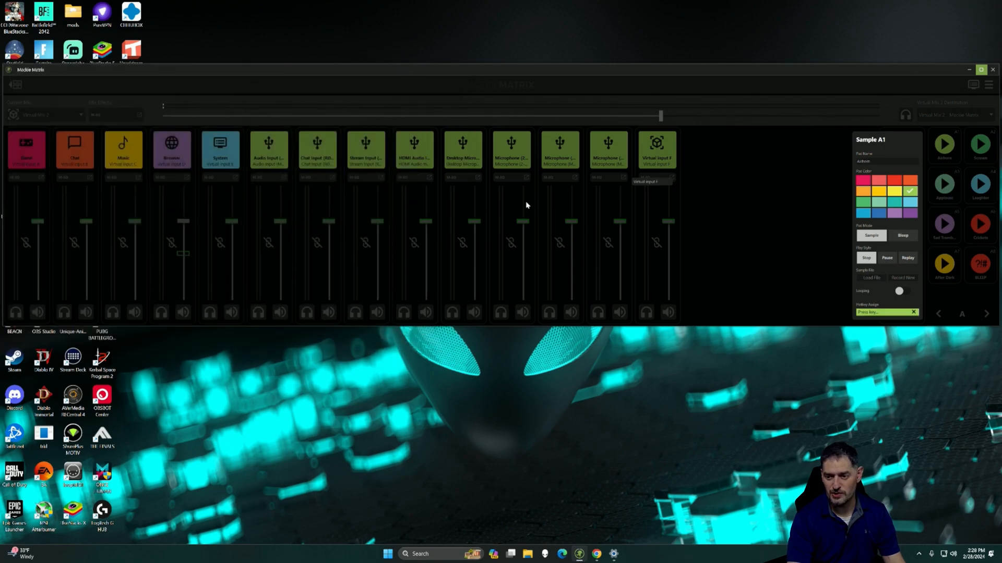
pyautogui.click(900, 291)
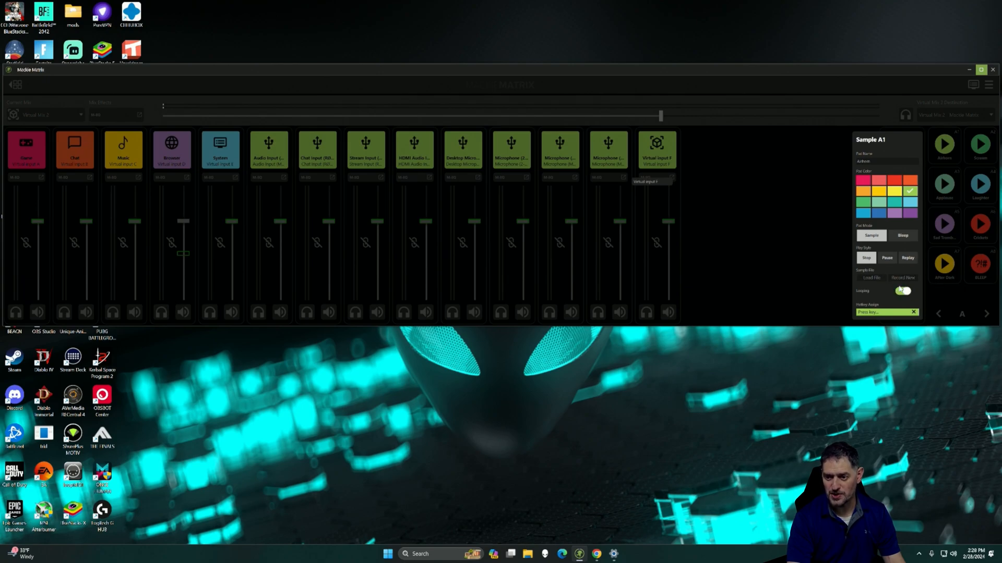
pyautogui.click(750, 192)
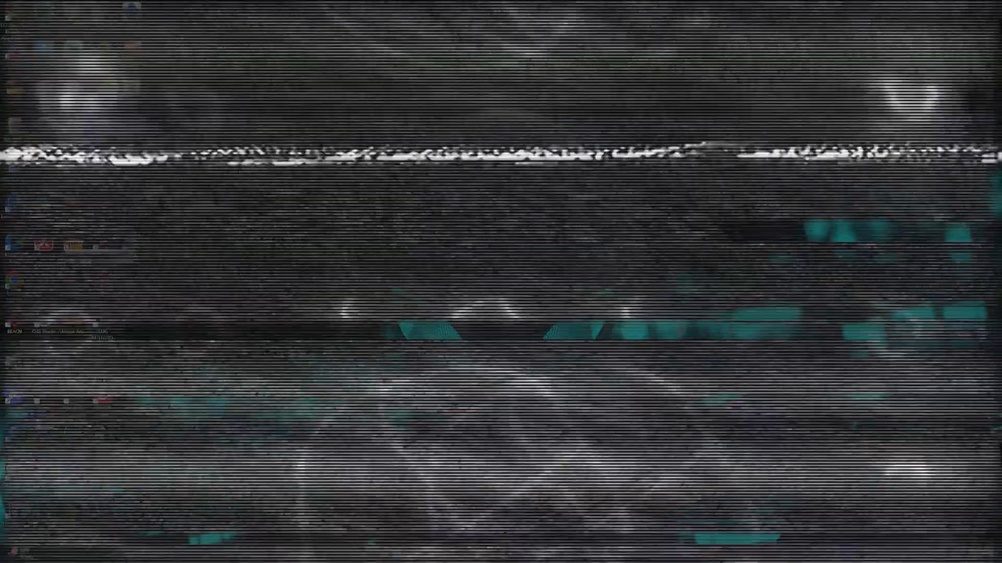